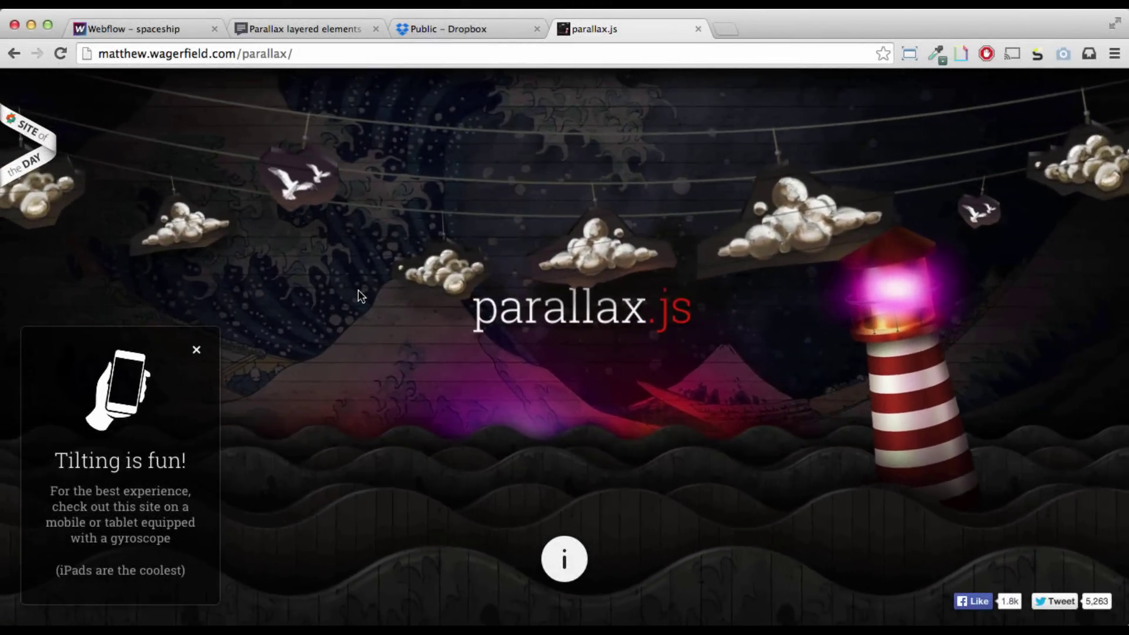
Read through the forum thread on parallax layers, then return to the parallax.js demo page's address.
{"action": "left_click", "coordinate": [289, 35]}
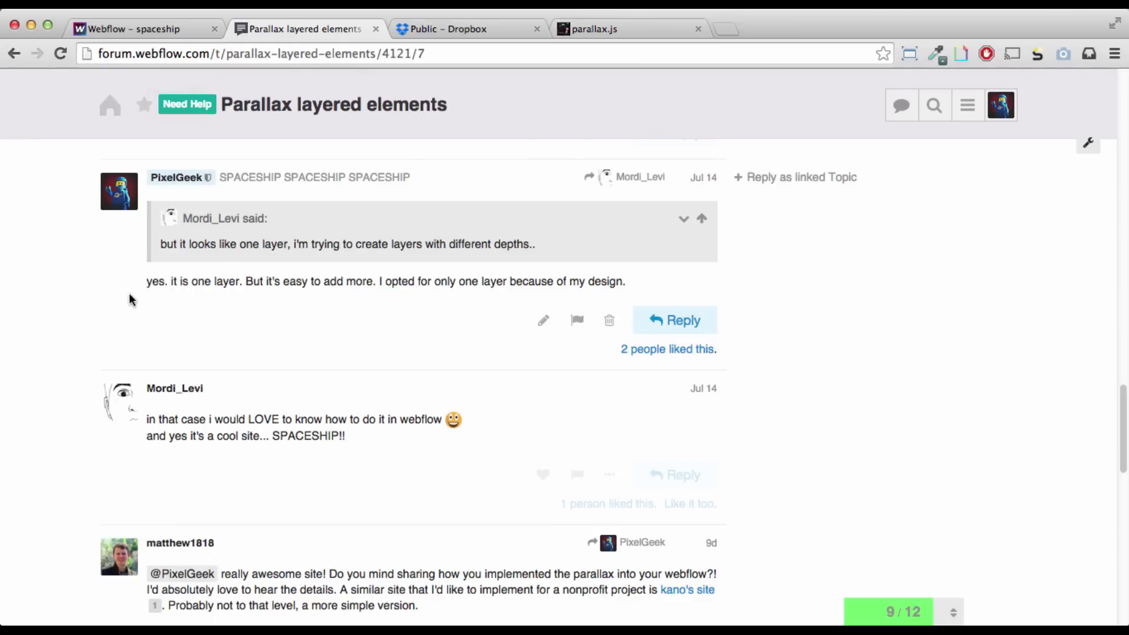
{"action": "scroll", "coordinate": [129, 294], "scroll_direction": "down", "scroll_amount": 3}
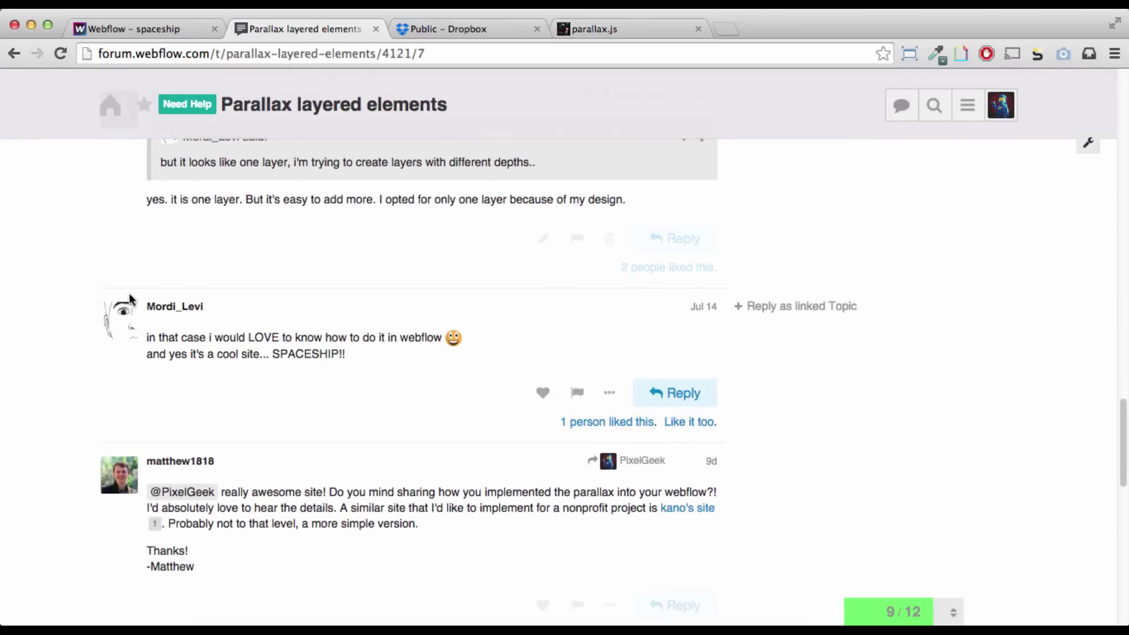
{"action": "scroll", "coordinate": [129, 294], "scroll_direction": "down", "scroll_amount": 1}
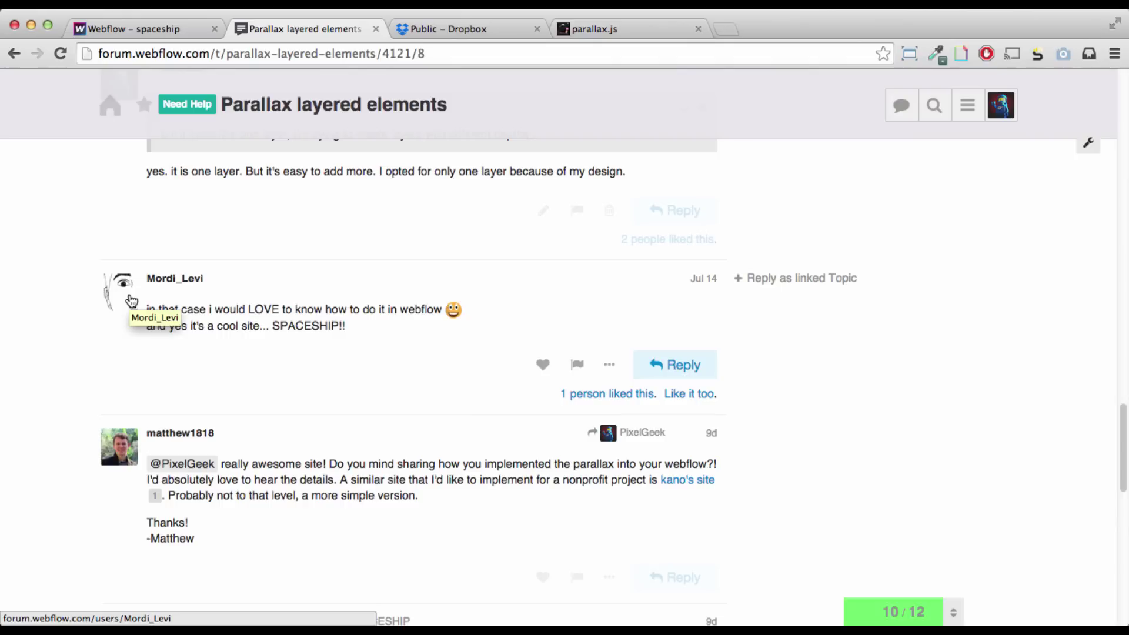
{"action": "scroll", "coordinate": [66, 321], "scroll_direction": "down", "scroll_amount": 1}
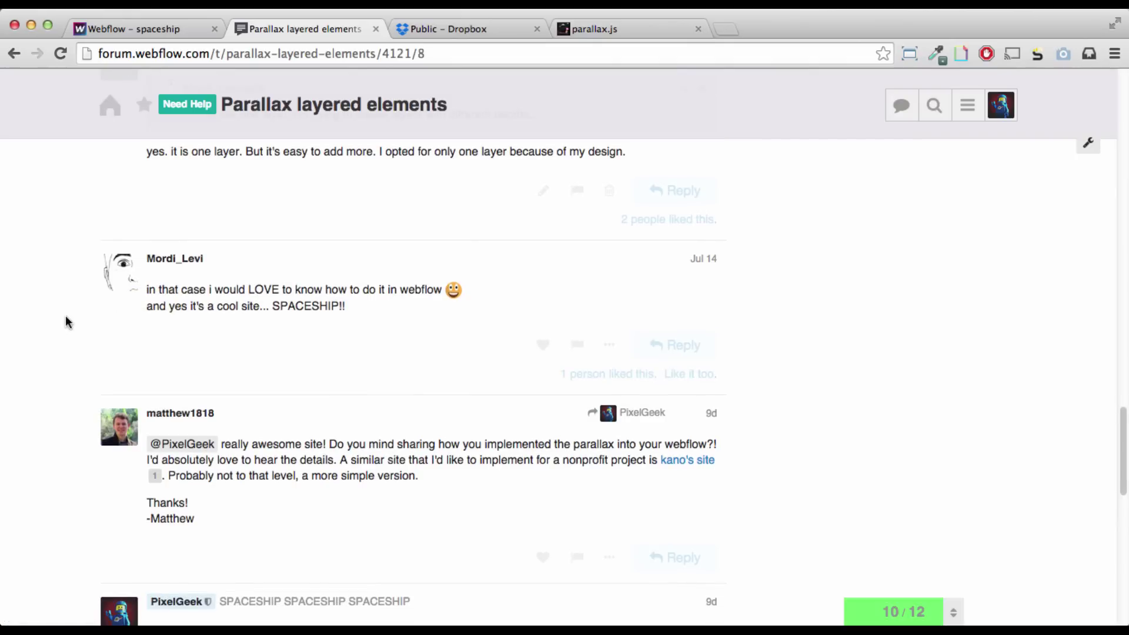
{"action": "scroll", "coordinate": [66, 322], "scroll_direction": "down", "scroll_amount": 1}
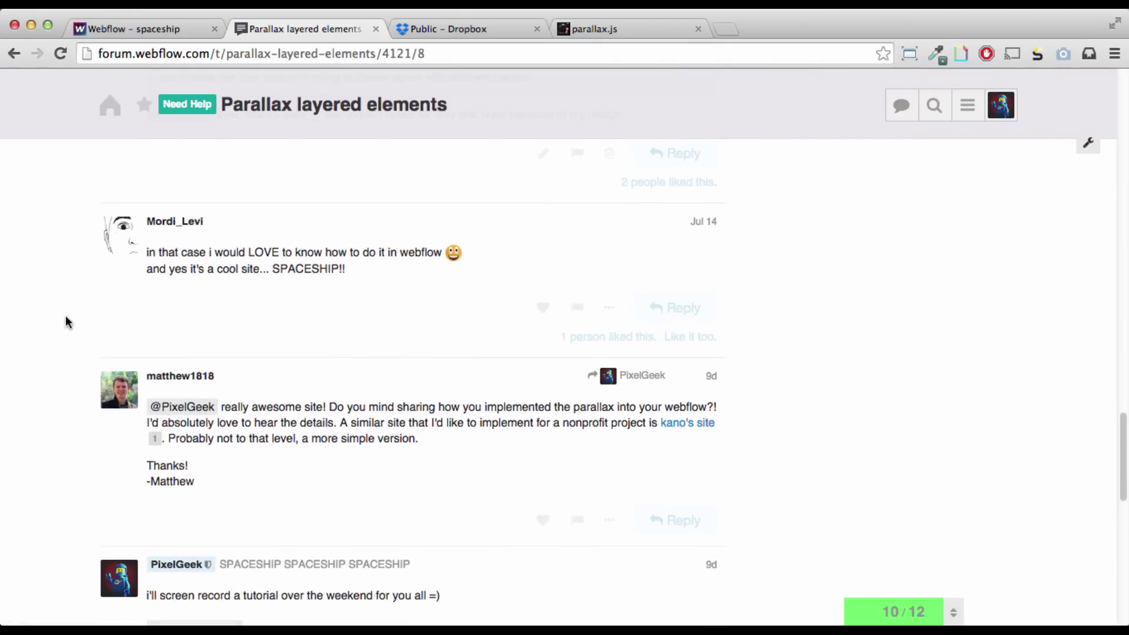
{"action": "scroll", "coordinate": [65, 322], "scroll_direction": "down", "scroll_amount": 4}
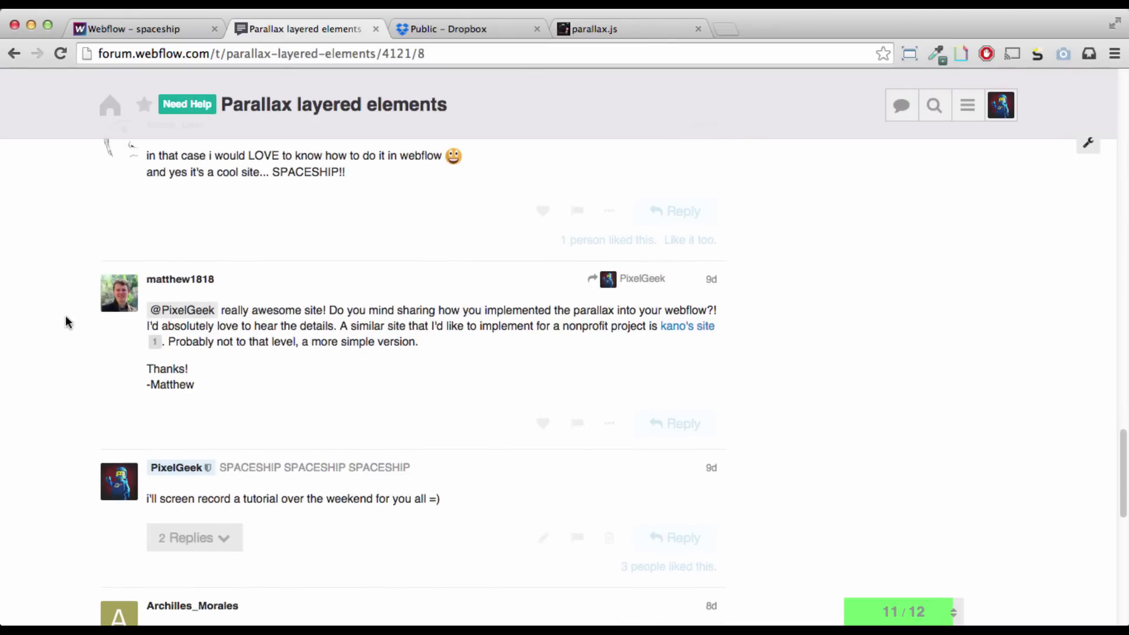
{"action": "scroll", "coordinate": [65, 322], "scroll_direction": "down", "scroll_amount": 15}
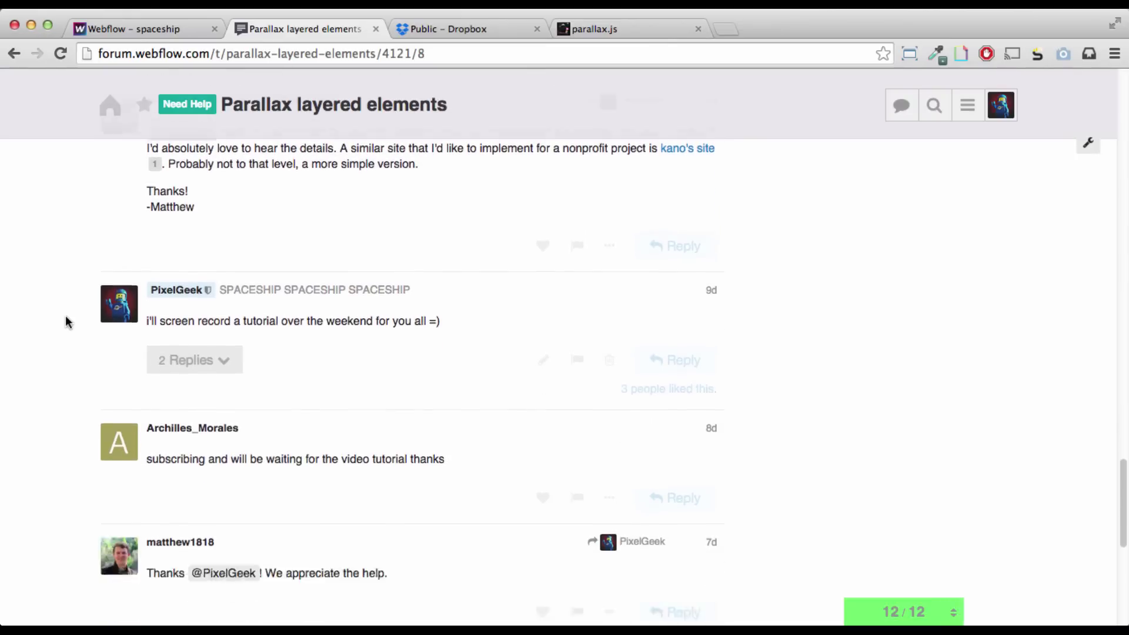
{"action": "scroll", "coordinate": [65, 322], "scroll_direction": "up", "scroll_amount": 8}
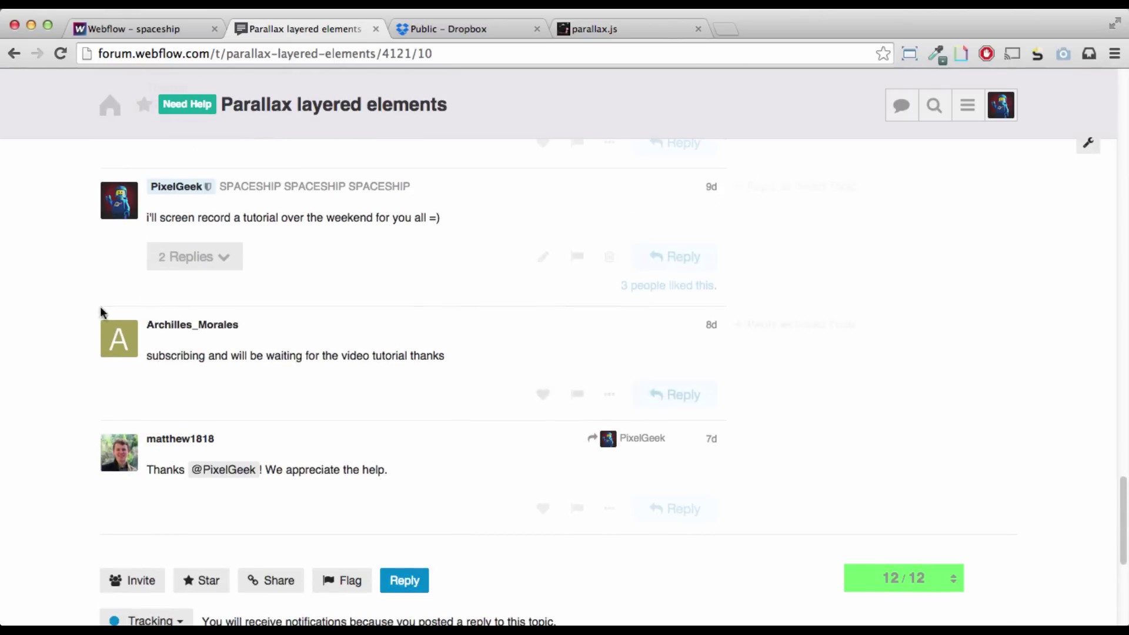
{"action": "left_click", "coordinate": [608, 30]}
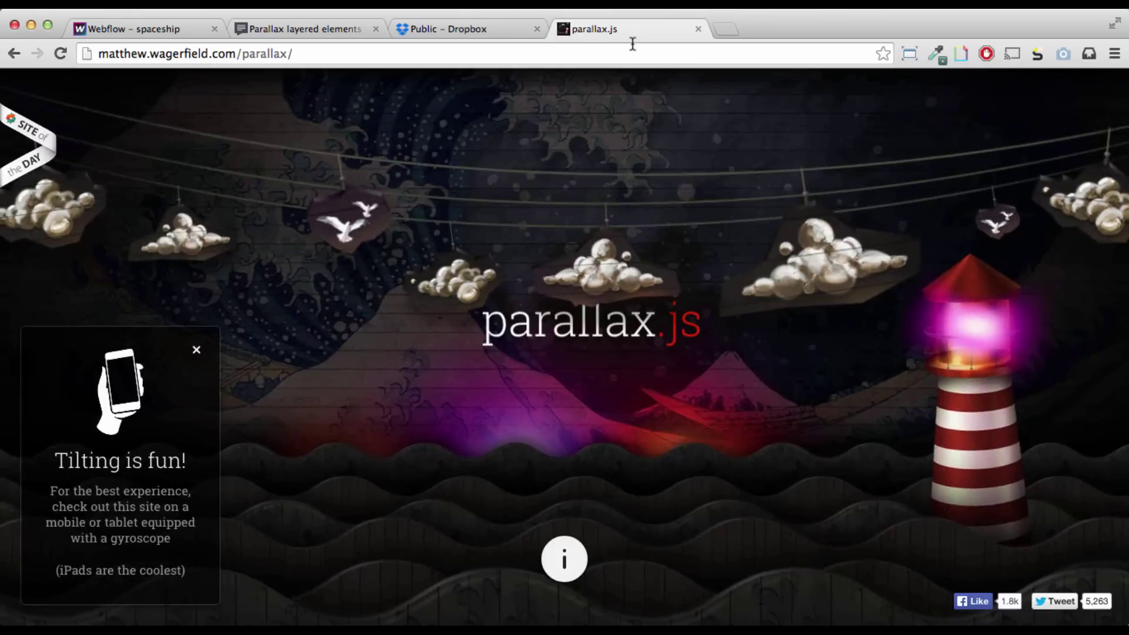
{"action": "left_click", "coordinate": [527, 53]}
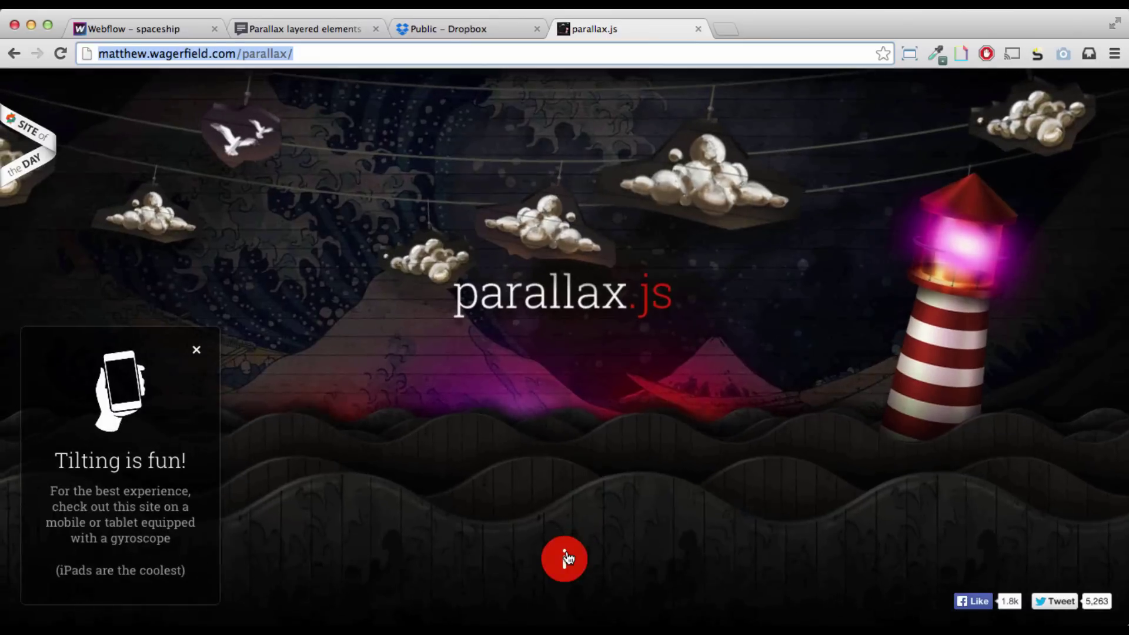
Follow the parallax.js info card to GitHub and view the raw deploy/jquery.parallax.js source.
{"action": "left_click", "coordinate": [566, 559]}
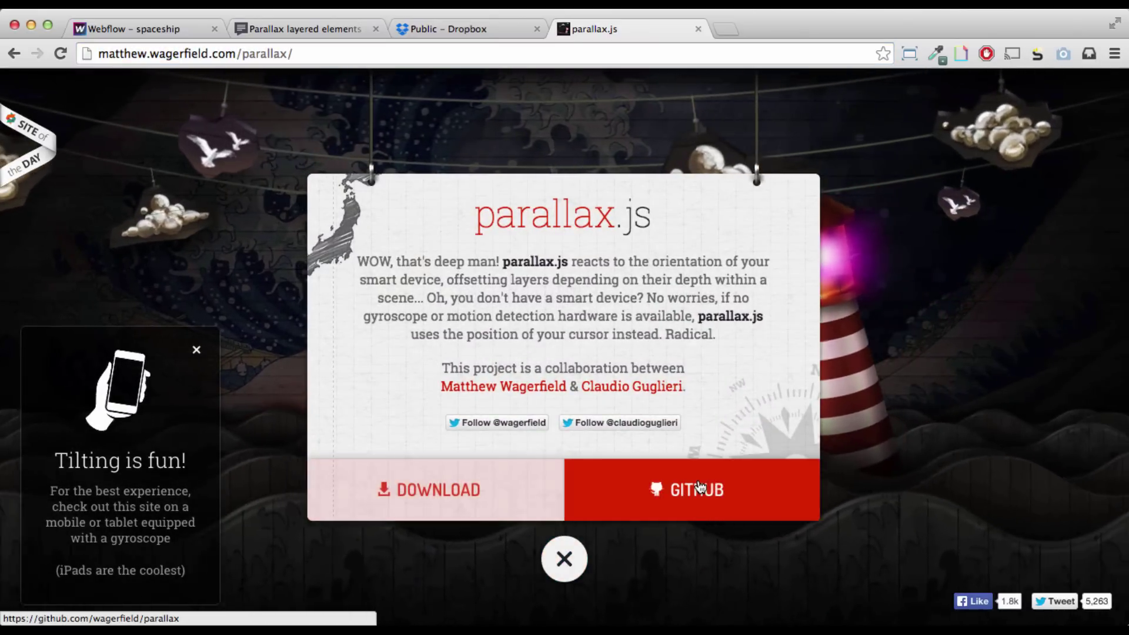
{"action": "left_click", "coordinate": [699, 487]}
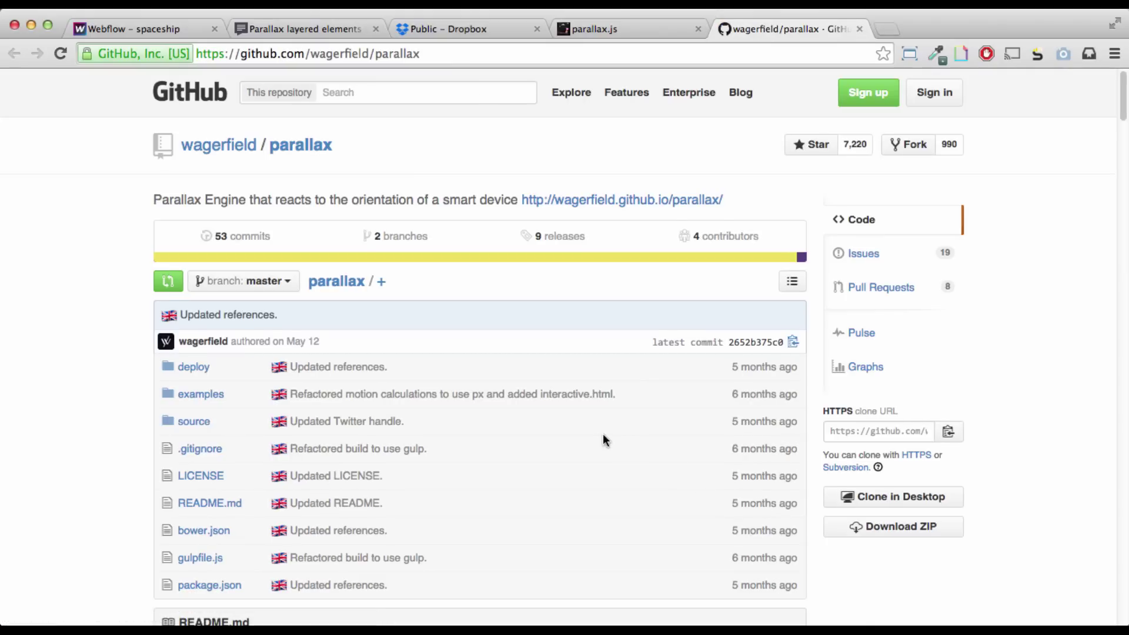
{"action": "scroll", "coordinate": [603, 438], "scroll_direction": "down", "scroll_amount": 3}
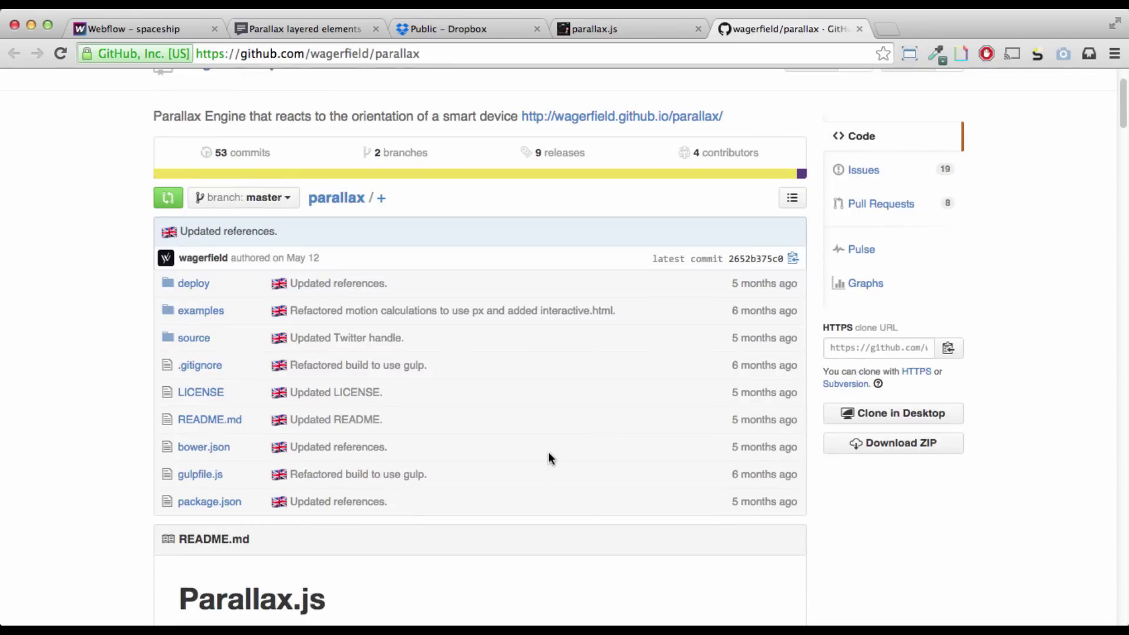
{"action": "left_click", "coordinate": [199, 285]}
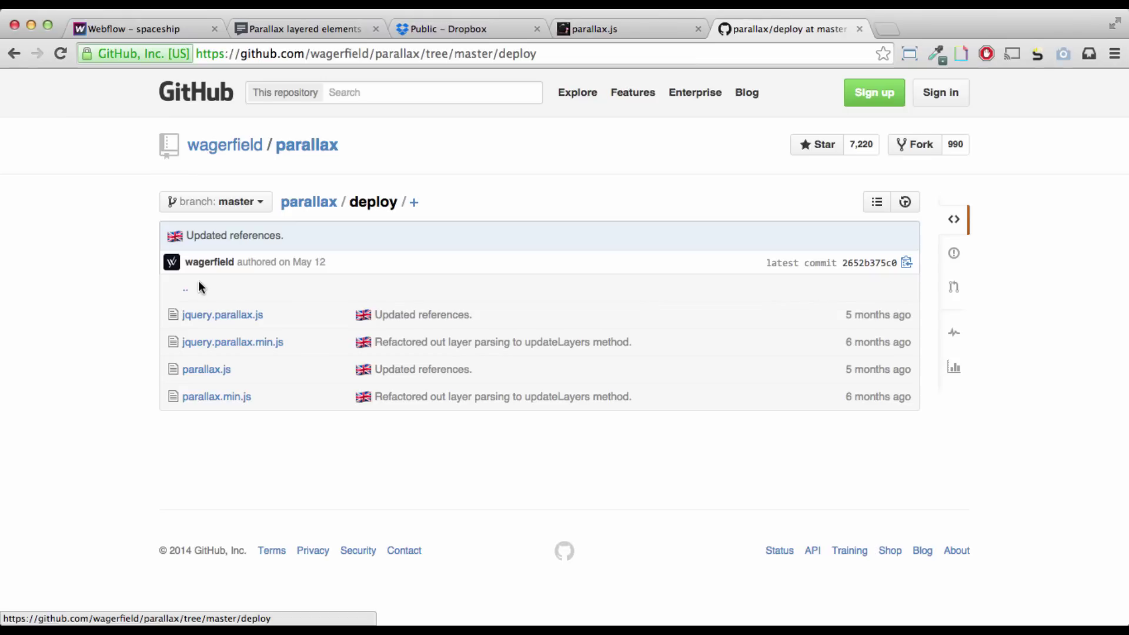
{"action": "left_click", "coordinate": [229, 316]}
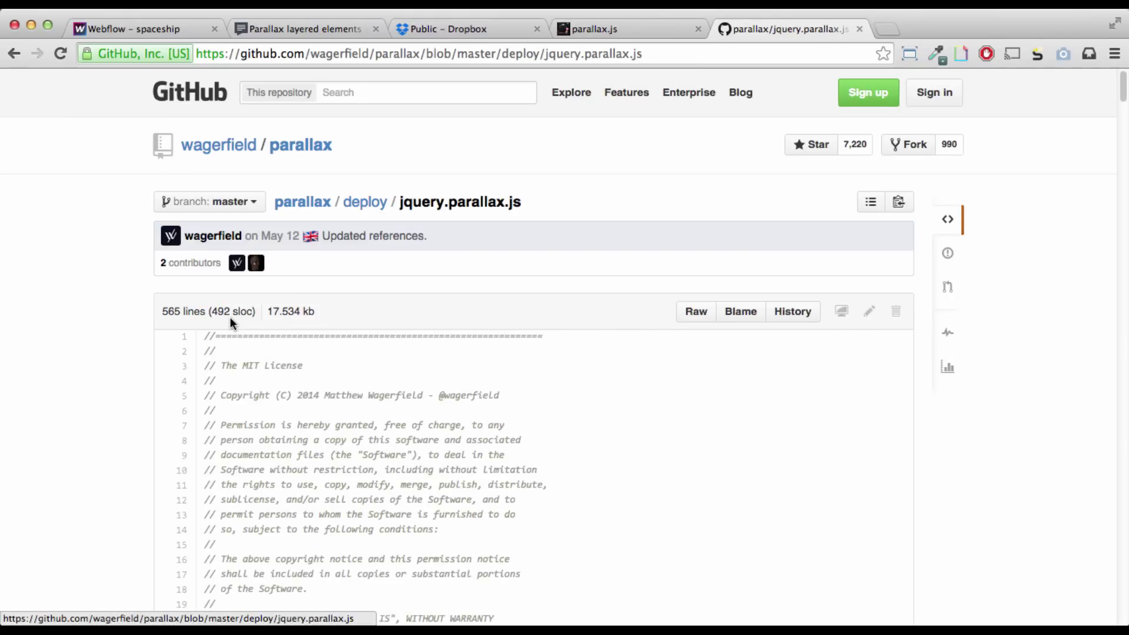
{"action": "left_click", "coordinate": [697, 312]}
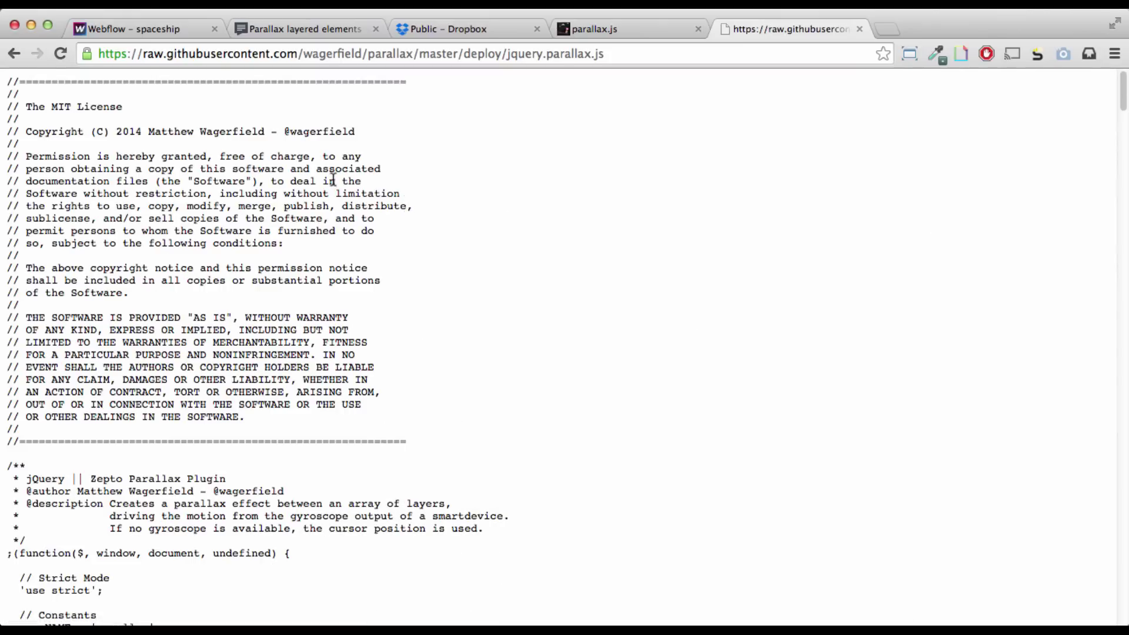
{"action": "left_click", "coordinate": [450, 30]}
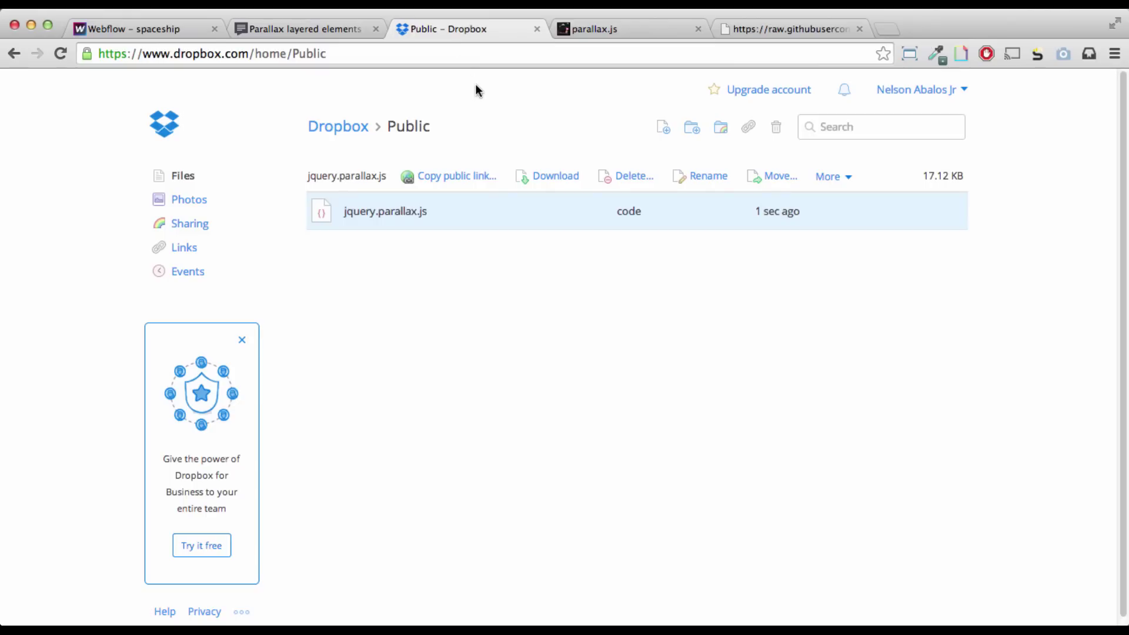
Copy the Dropbox public link for jquery.parallax.js and go back to the spaceship designer.
{"action": "right_click", "coordinate": [434, 207]}
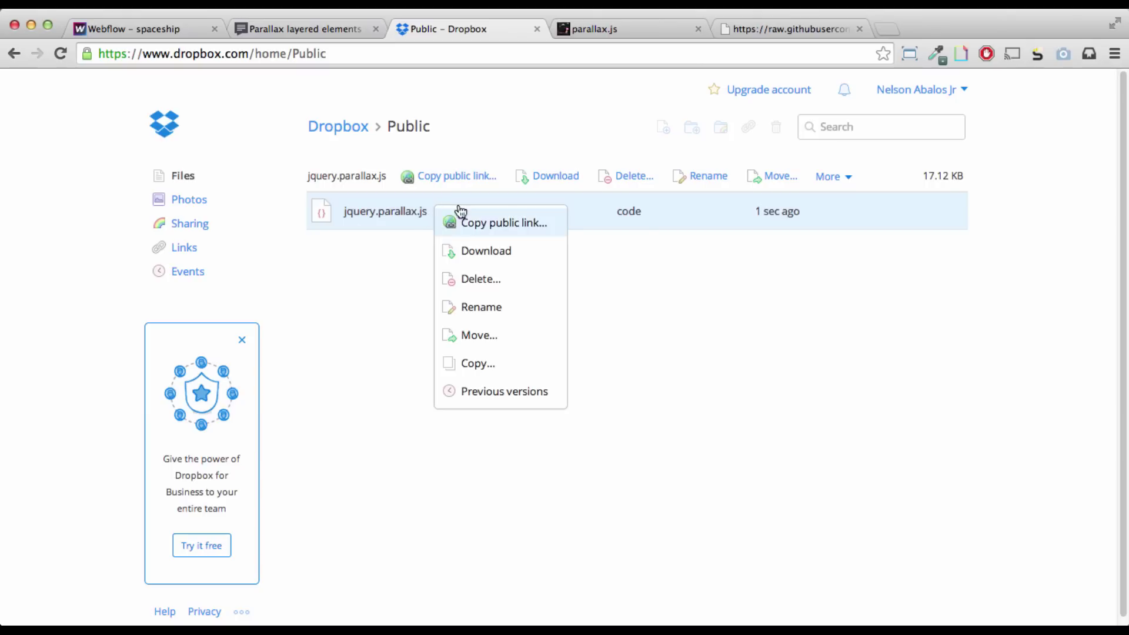
{"action": "left_click", "coordinate": [461, 221]}
{"action": "left_click", "coordinate": [775, 305]}
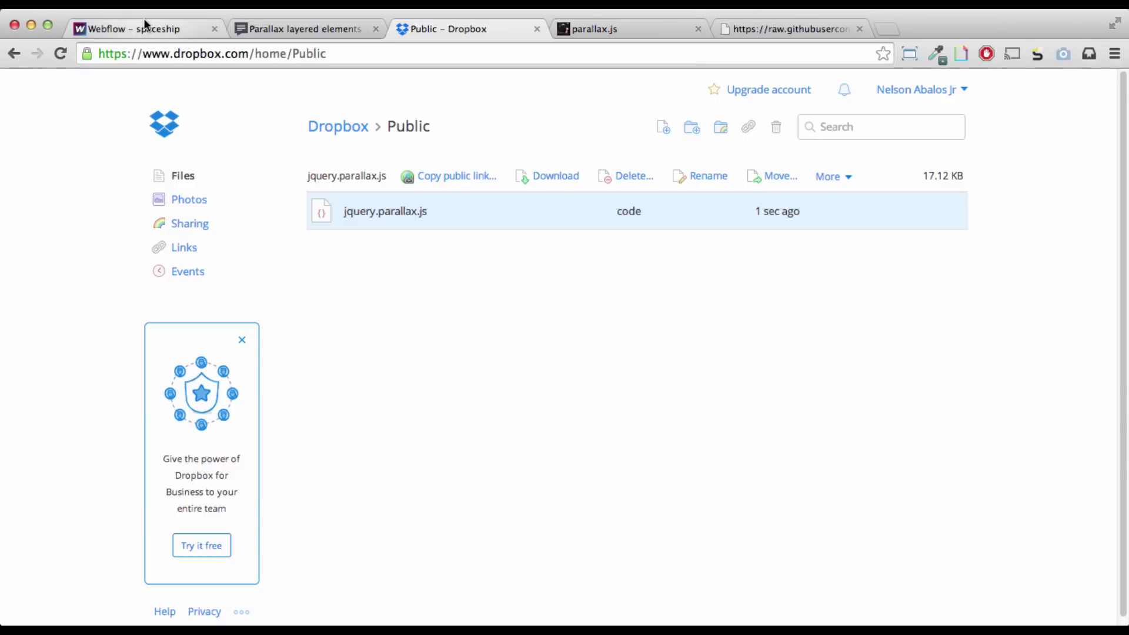
{"action": "left_click", "coordinate": [145, 24]}
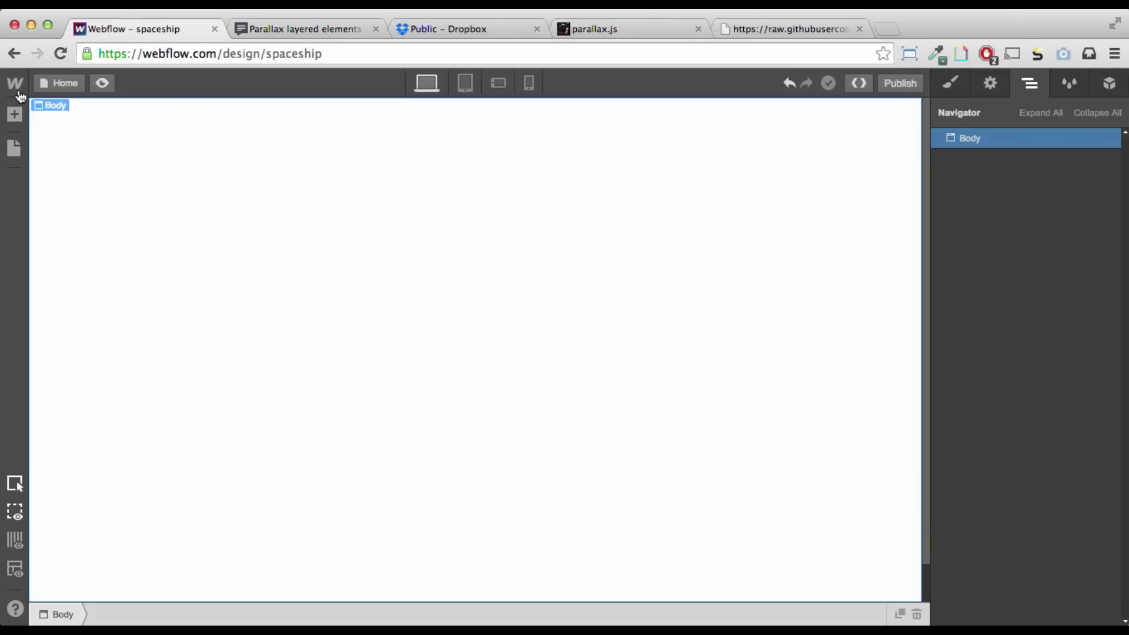
Open the Custom Code settings in the spaceship site's dashboard.
{"action": "left_click", "coordinate": [16, 88]}
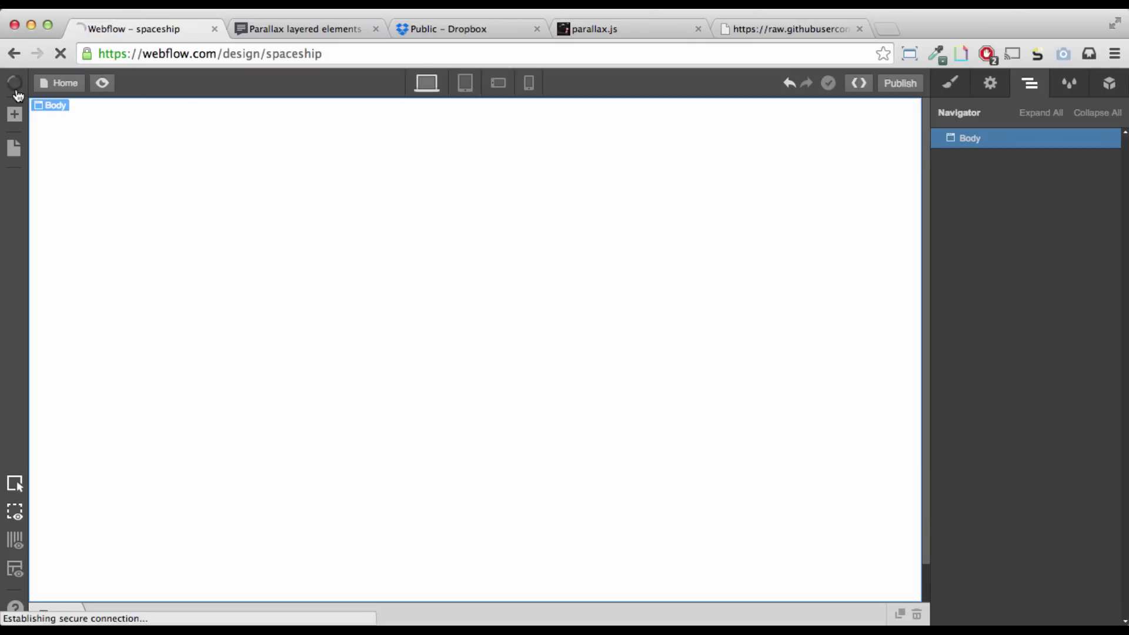
{"action": "scroll", "coordinate": [56, 200], "scroll_direction": "down", "scroll_amount": 3}
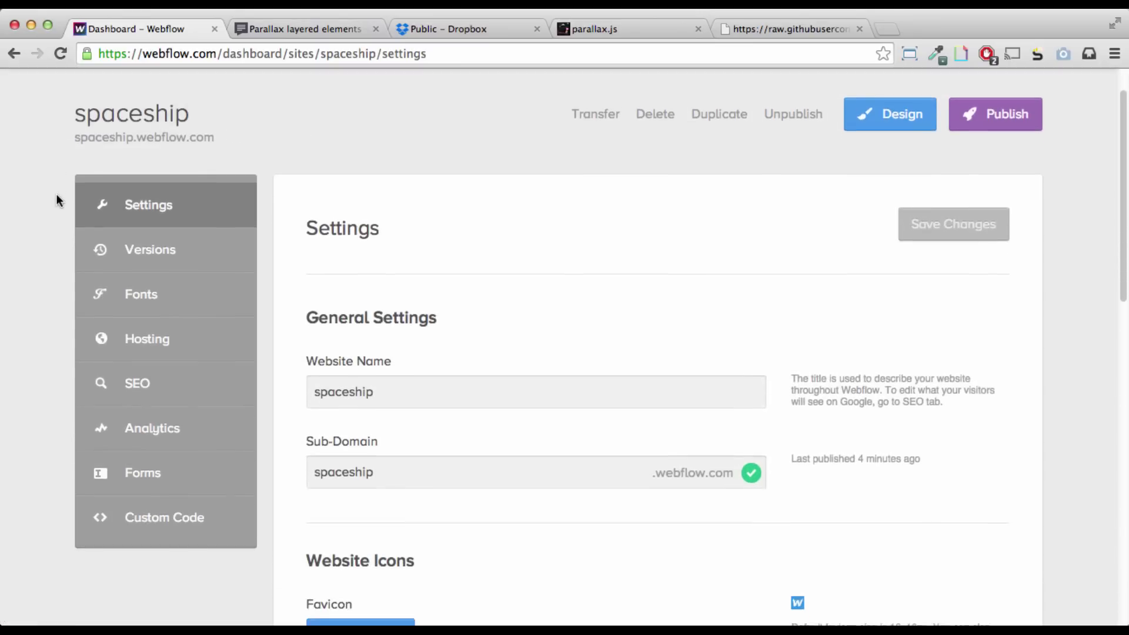
{"action": "left_click", "coordinate": [214, 429]}
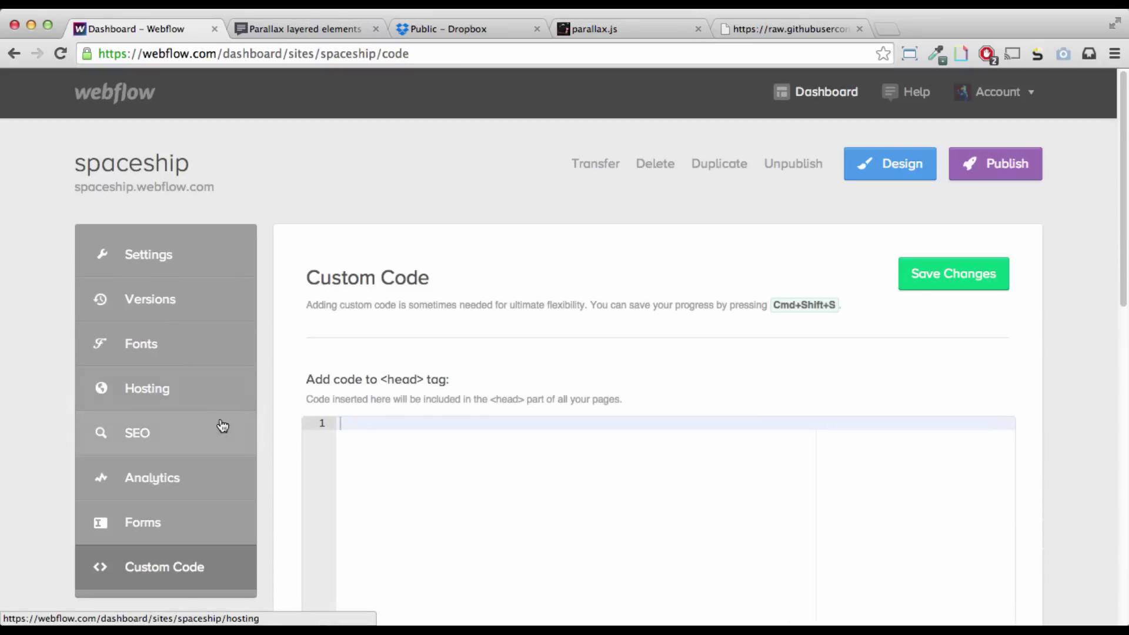
{"action": "scroll", "coordinate": [281, 306], "scroll_direction": "down", "scroll_amount": 8}
{"action": "scroll", "coordinate": [278, 317], "scroll_direction": "up", "scroll_amount": 1}
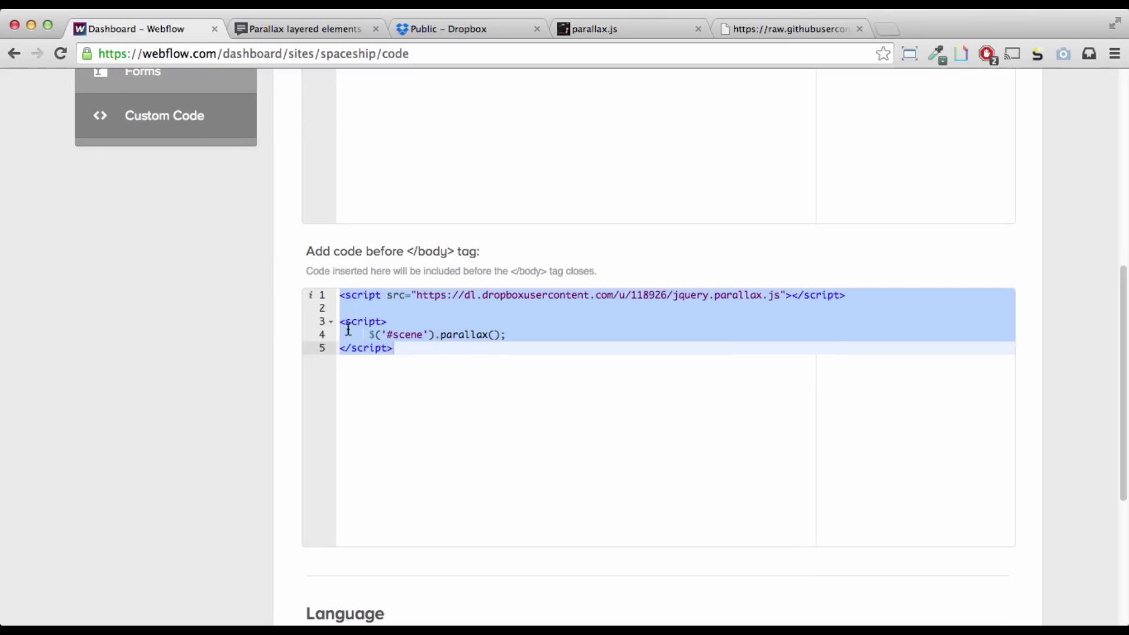
Check the before-body code loading jquery.parallax.js from Dropbox and calling $('#scene').parallax().
{"action": "left_click", "coordinate": [475, 347]}
{"action": "left_click_drag", "start_coordinate": [418, 297], "coordinate": [780, 294]}
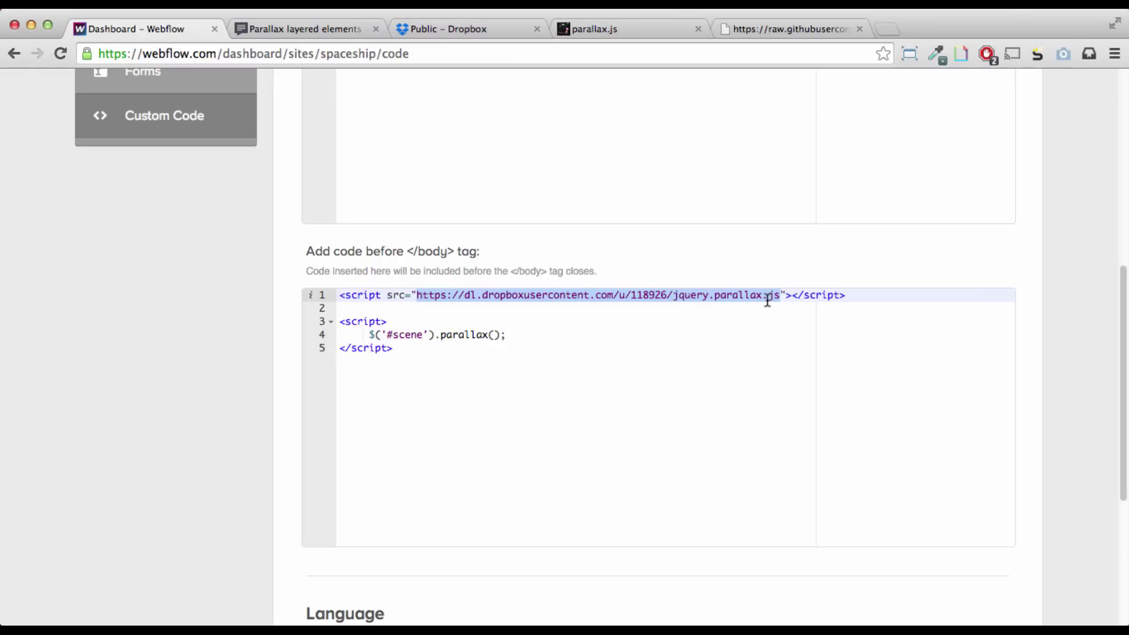
{"action": "left_click", "coordinate": [507, 348]}
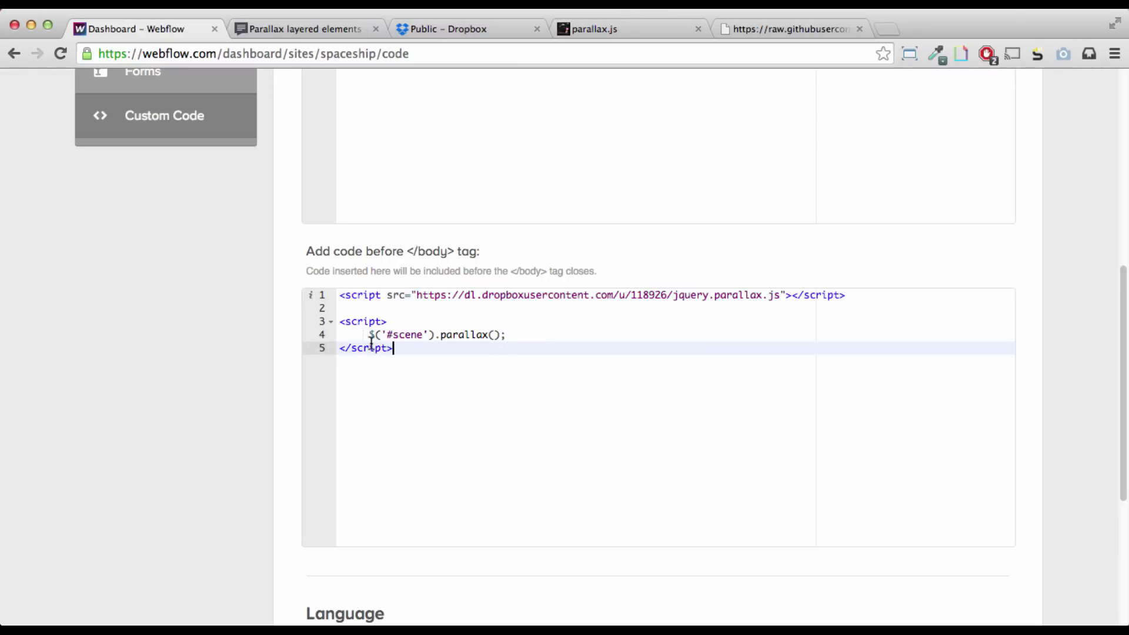
{"action": "left_click_drag", "start_coordinate": [367, 335], "coordinate": [511, 335]}
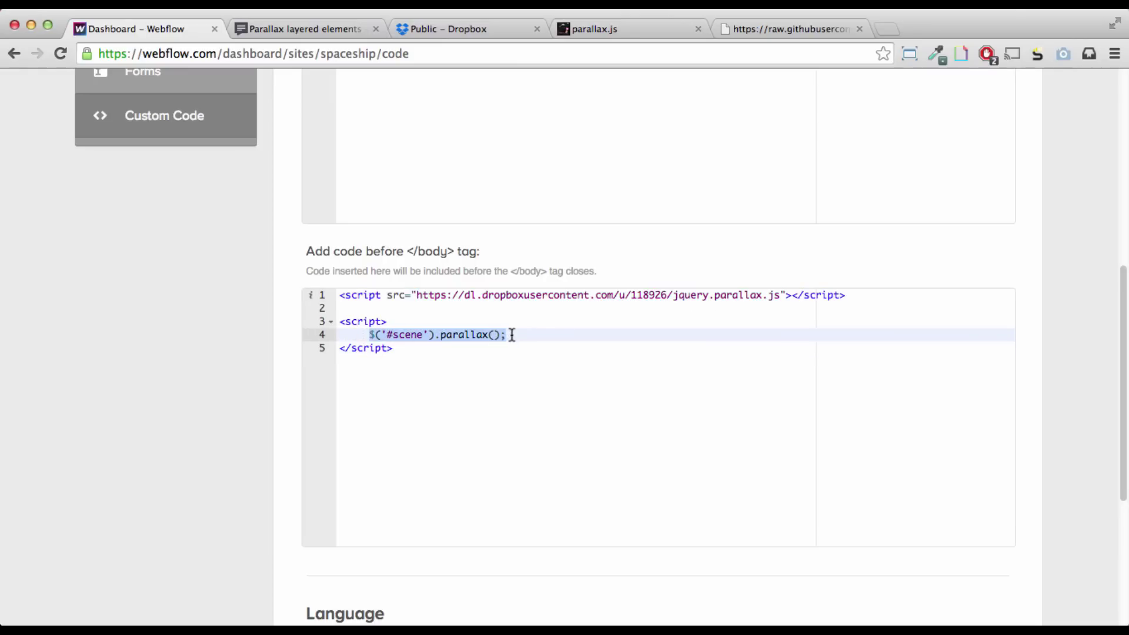
{"action": "left_click", "coordinate": [492, 375]}
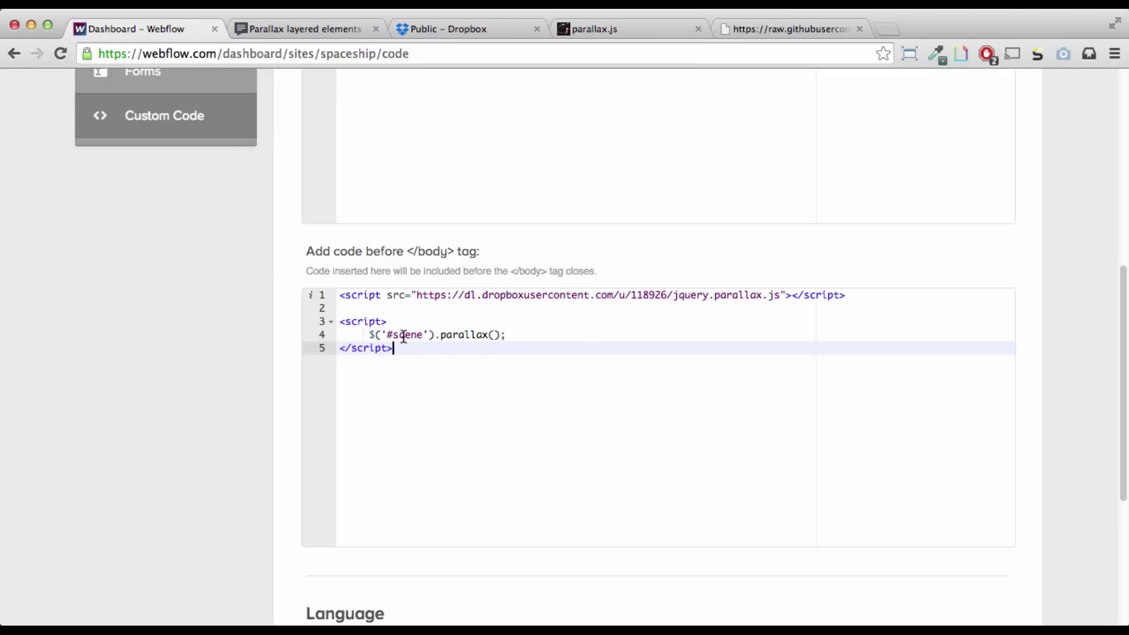
{"action": "double_click", "coordinate": [403, 335]}
{"action": "left_click", "coordinate": [472, 390]}
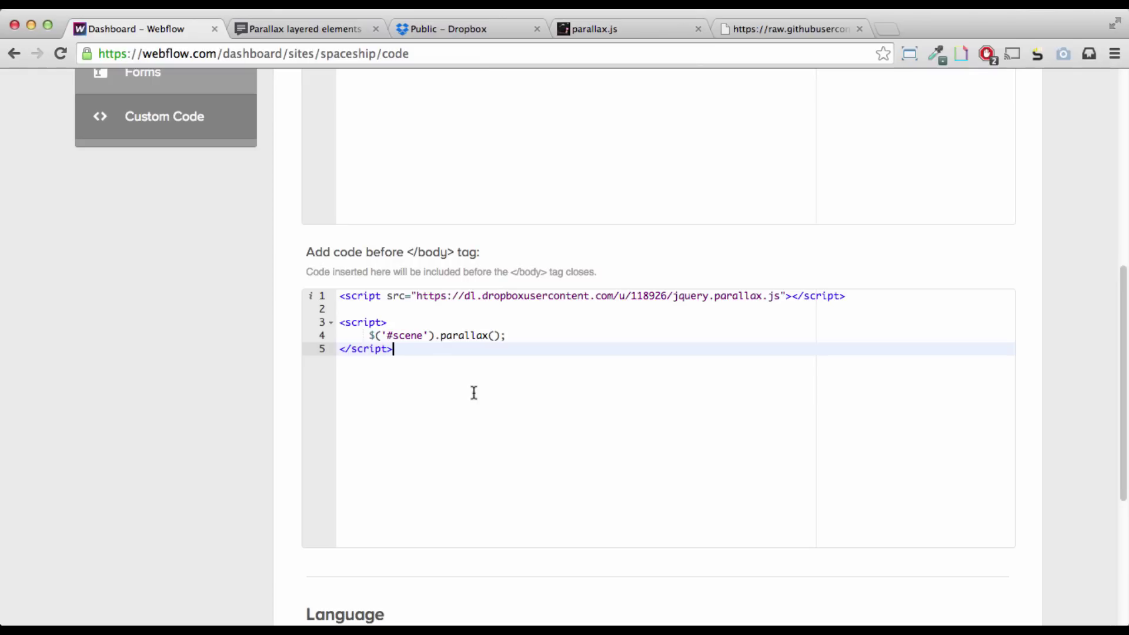
{"action": "scroll", "coordinate": [473, 392], "scroll_direction": "up", "scroll_amount": 10}
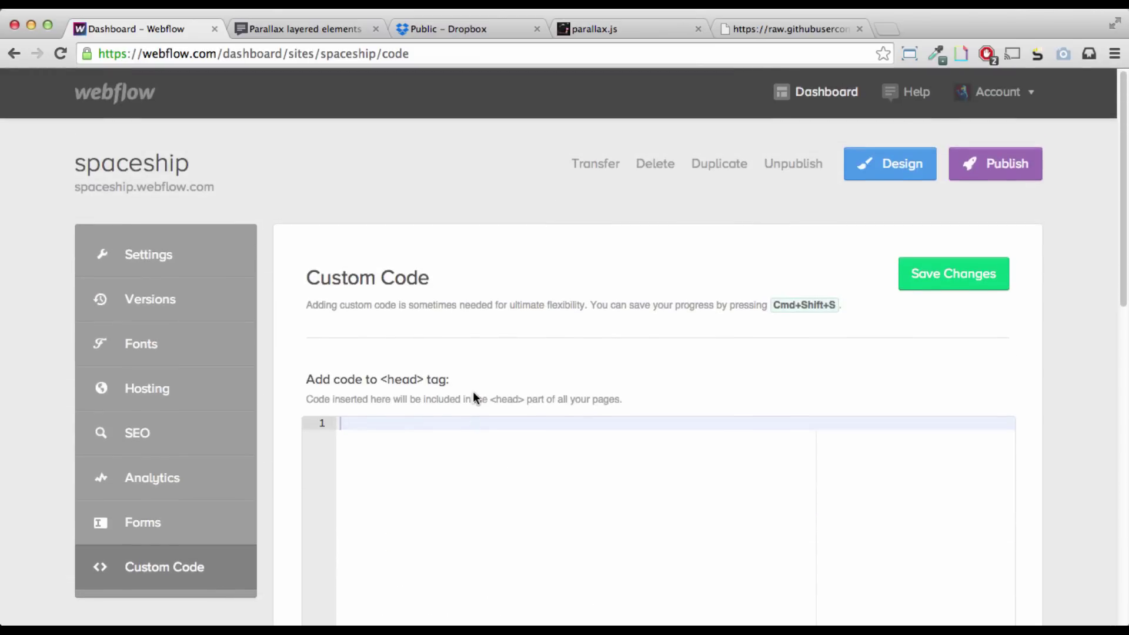
Add an unordered list with No Bullets to the page Body.
{"action": "left_click", "coordinate": [892, 181]}
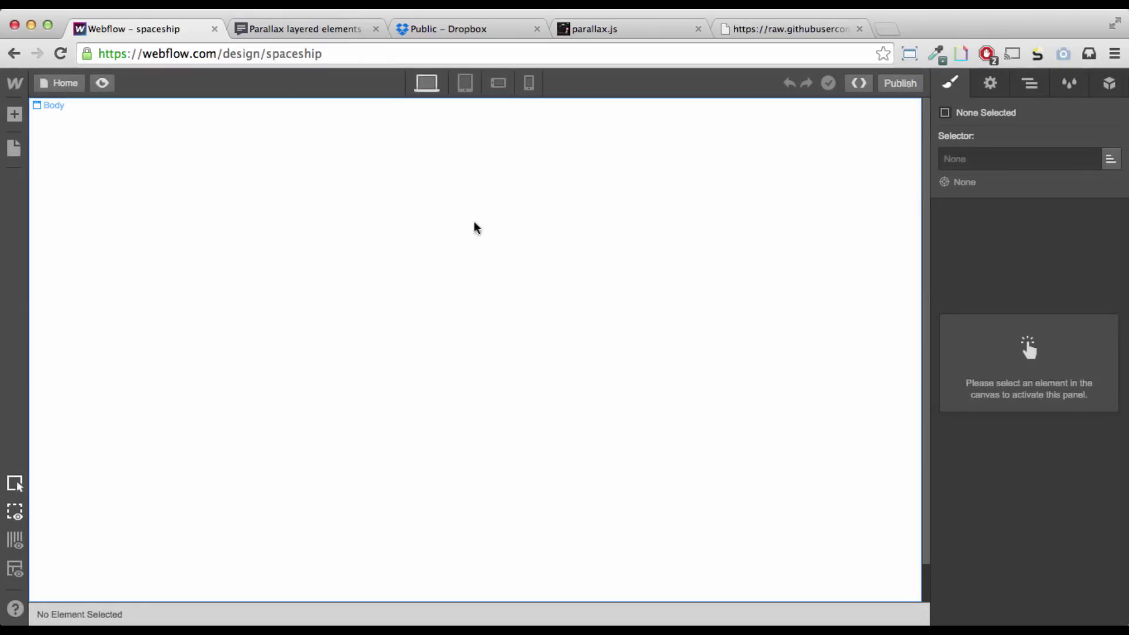
{"action": "left_click", "coordinate": [459, 230]}
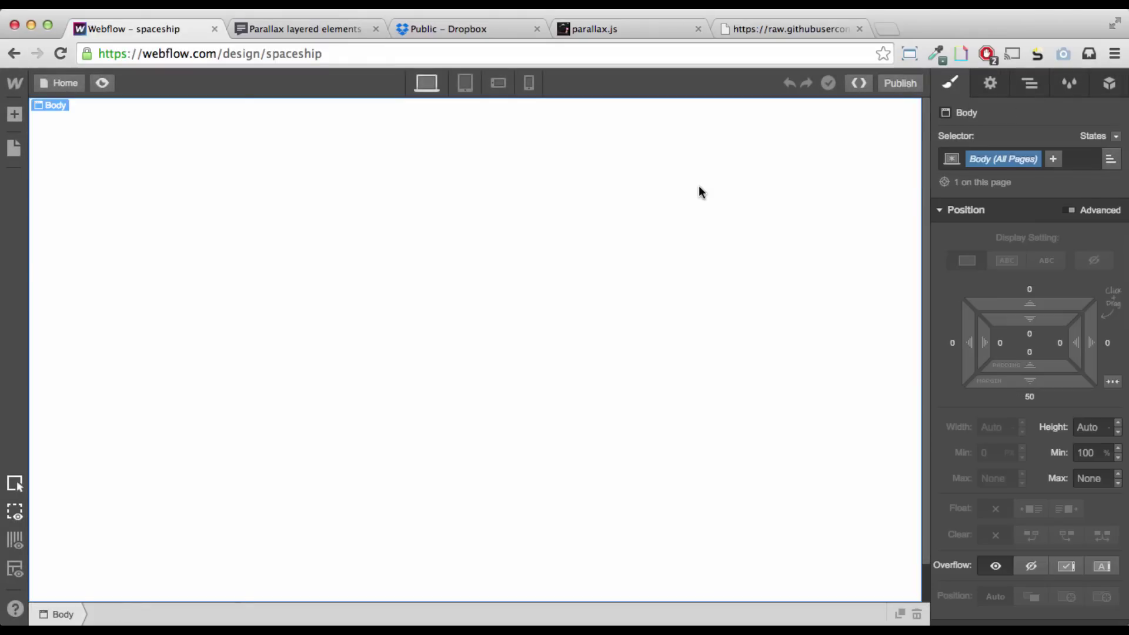
{"action": "key", "text": "a"}
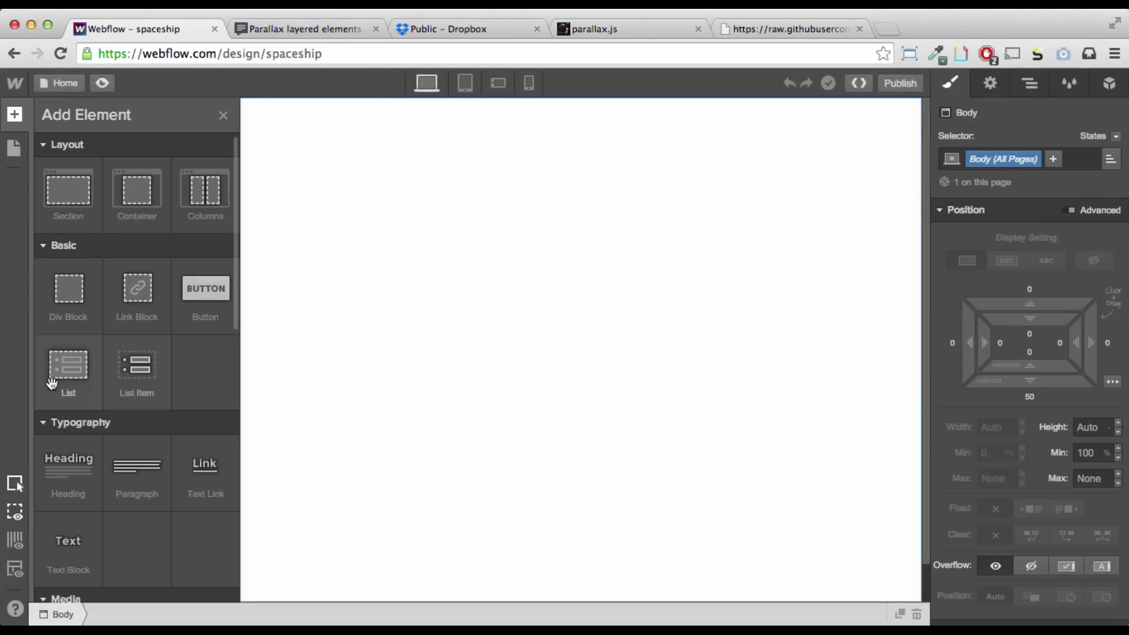
{"action": "left_click_drag", "start_coordinate": [49, 382], "coordinate": [468, 240]}
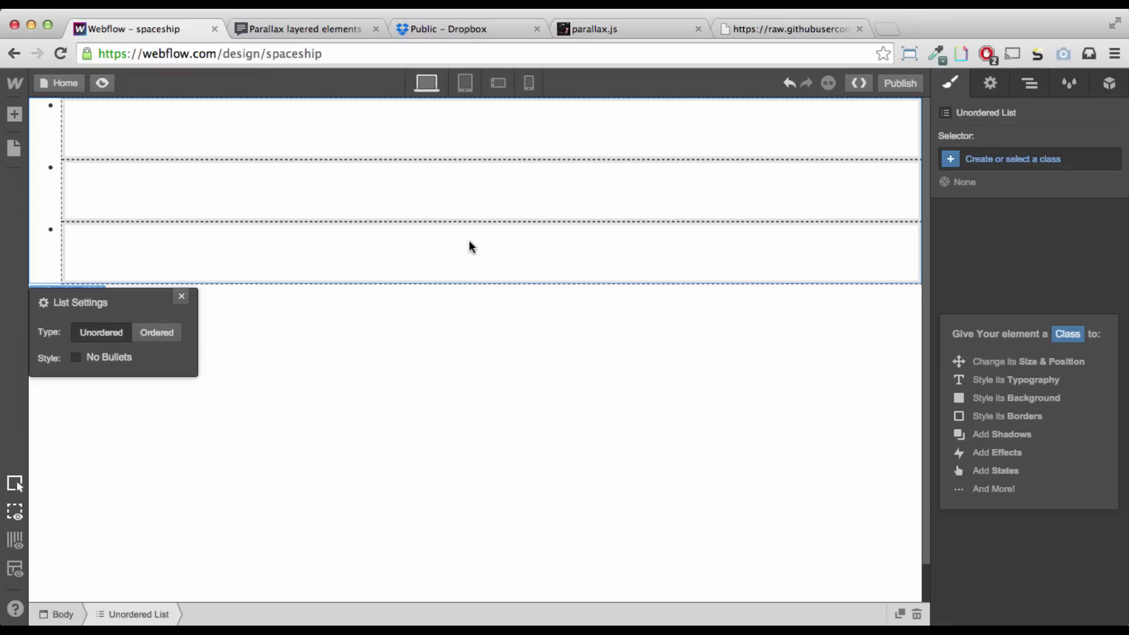
{"action": "left_click", "coordinate": [76, 358]}
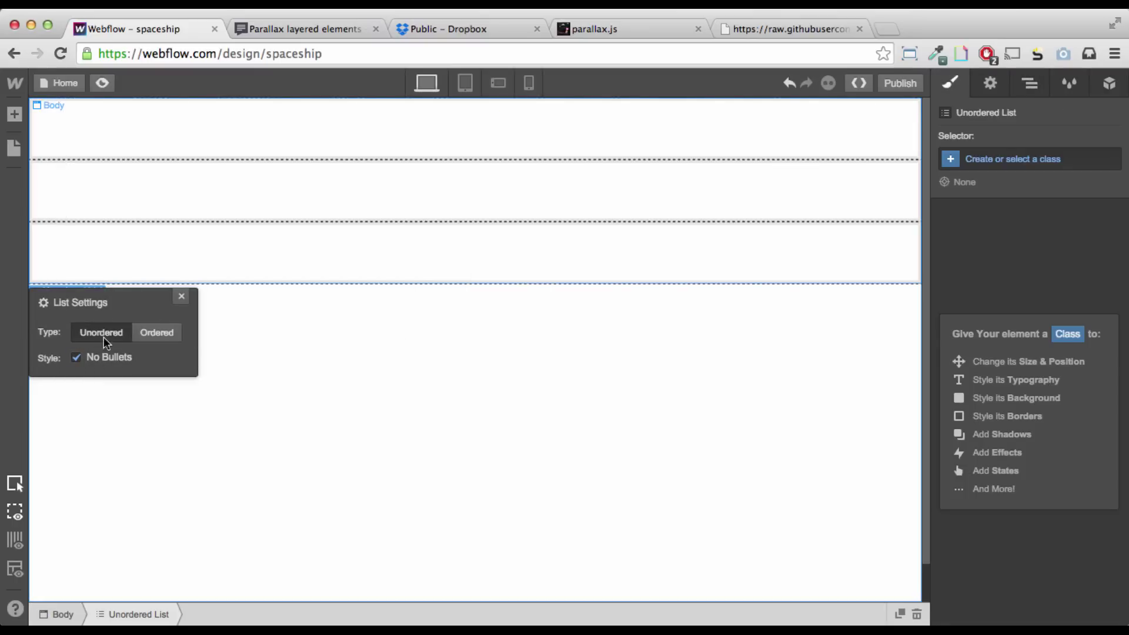
{"action": "left_click", "coordinate": [180, 299]}
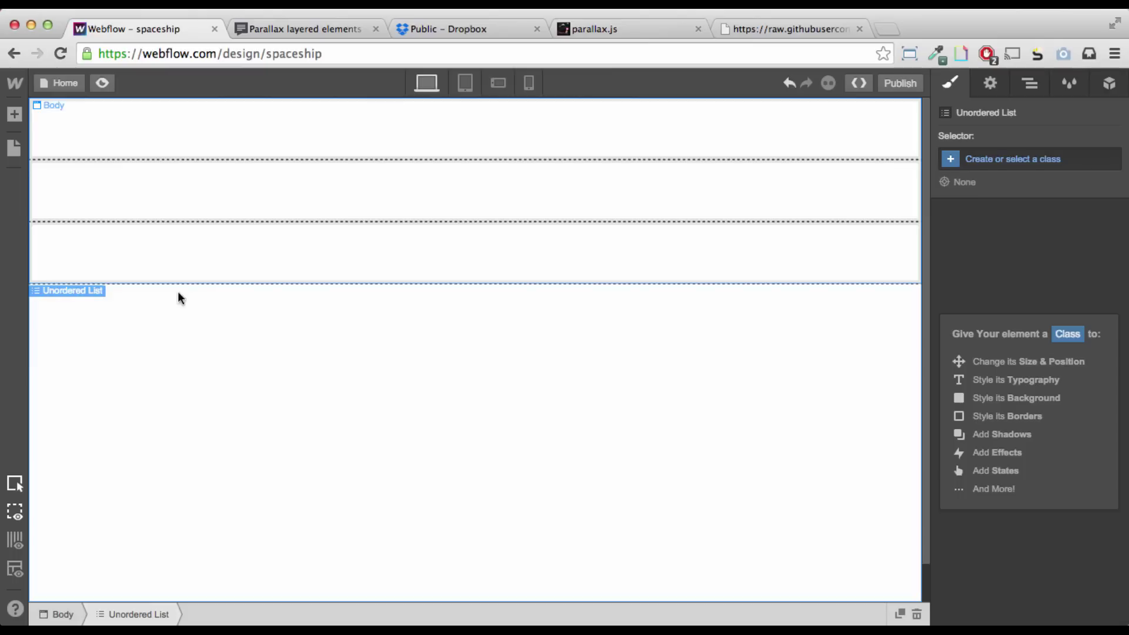
Give one of the list items the class 'layer'.
{"action": "left_click", "coordinate": [419, 104]}
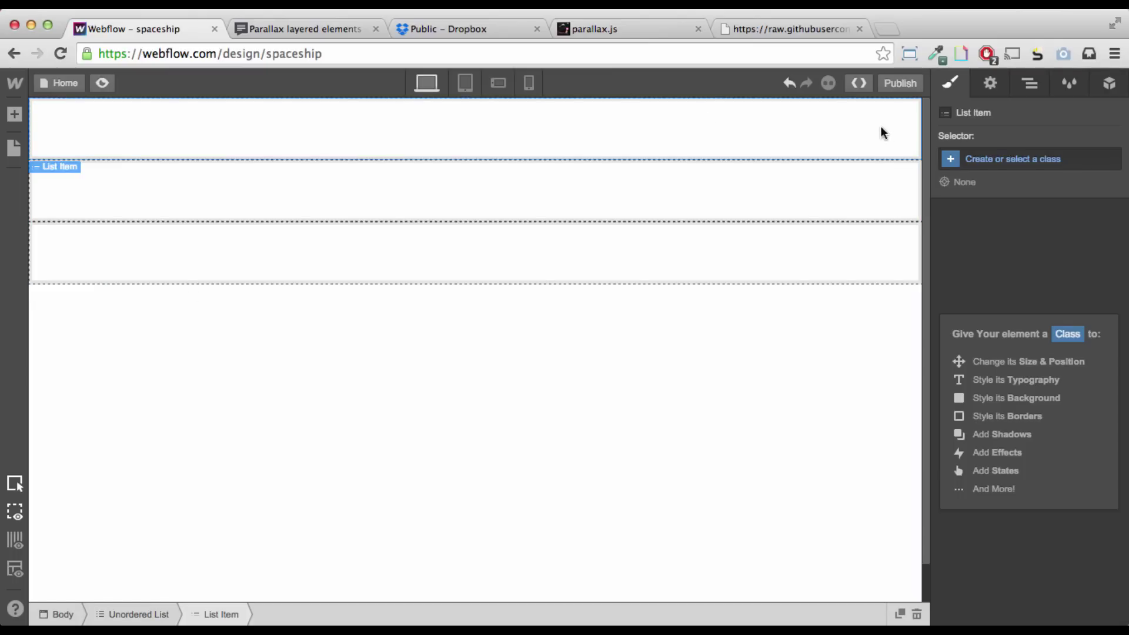
{"action": "left_click", "coordinate": [990, 164]}
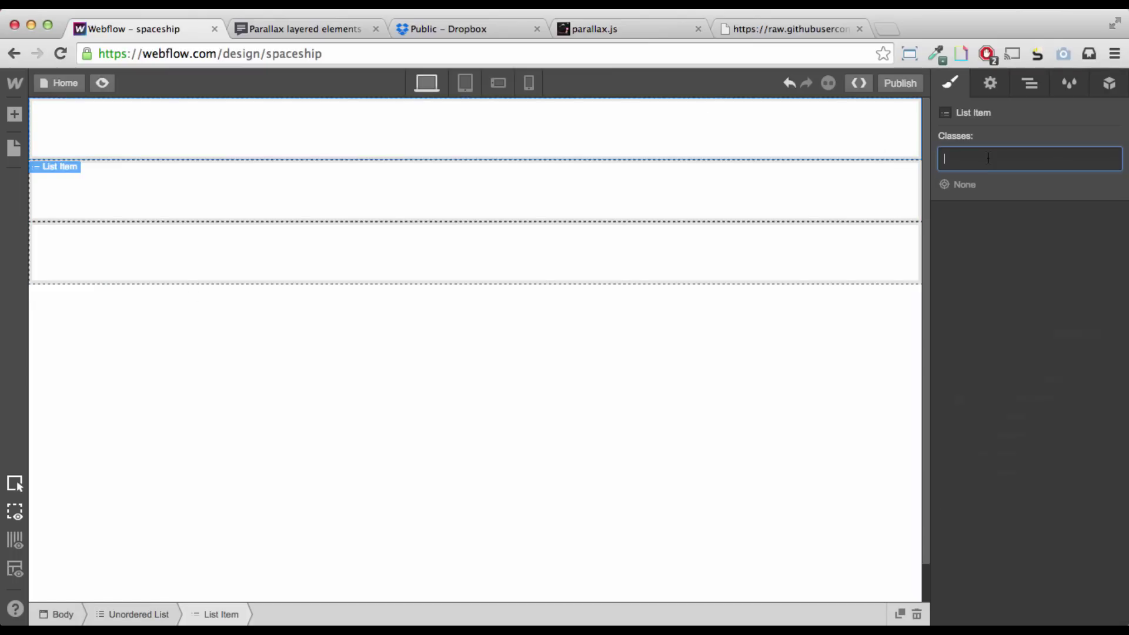
{"action": "type", "text": "layer"}
{"action": "key", "text": "Return"}
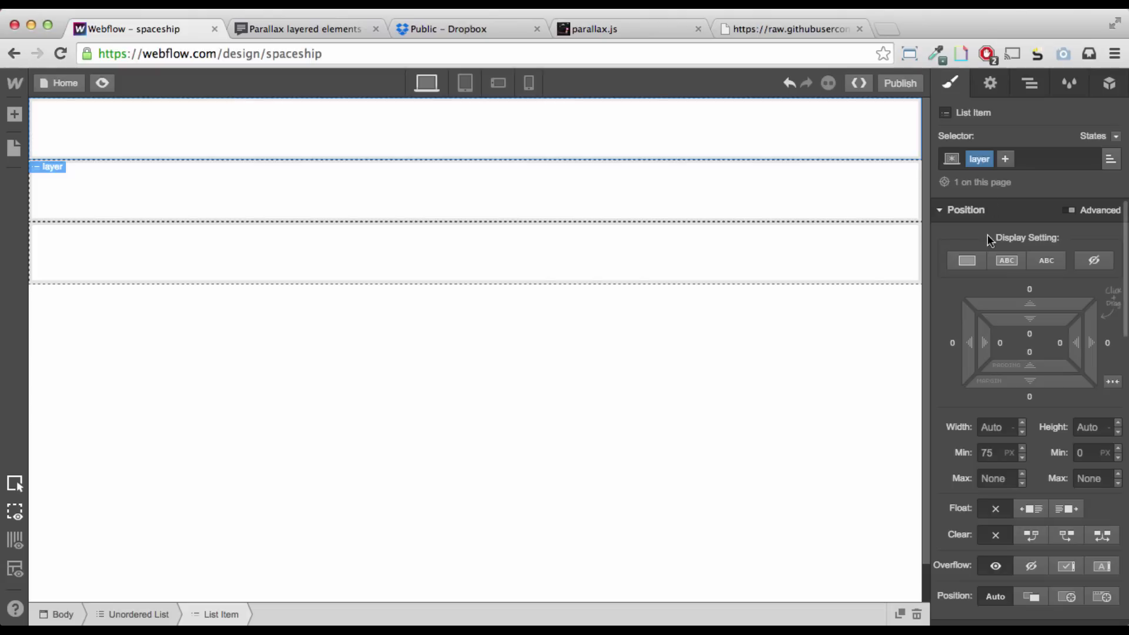
Add a data-depth custom attribute of 1.00 to the layer-classed list item.
{"action": "left_click", "coordinate": [991, 86]}
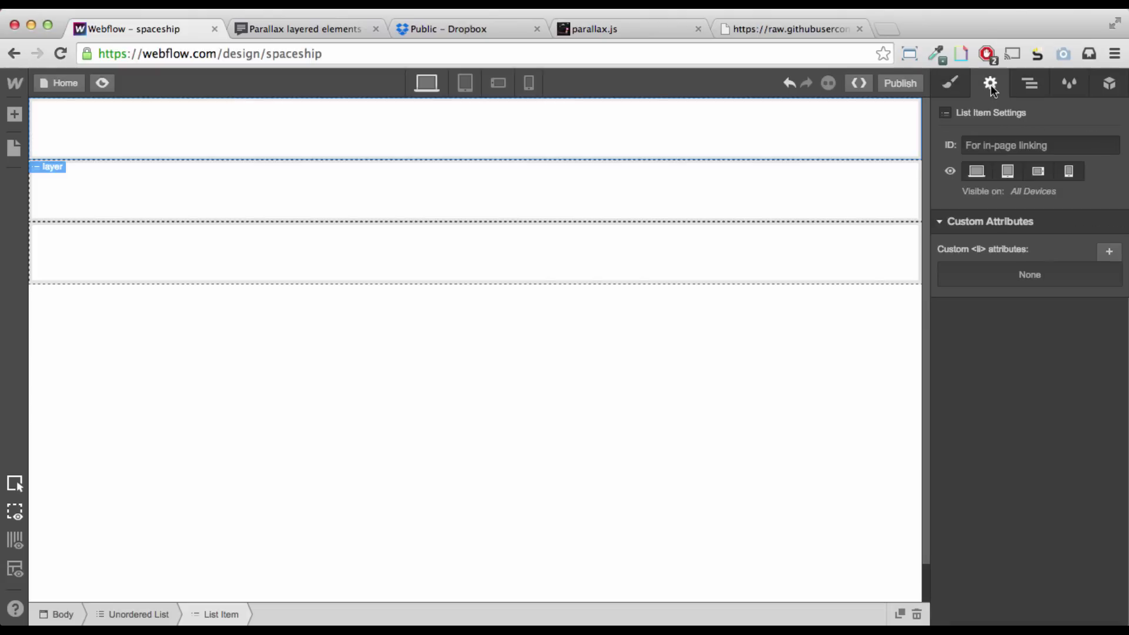
{"action": "left_click", "coordinate": [1104, 254]}
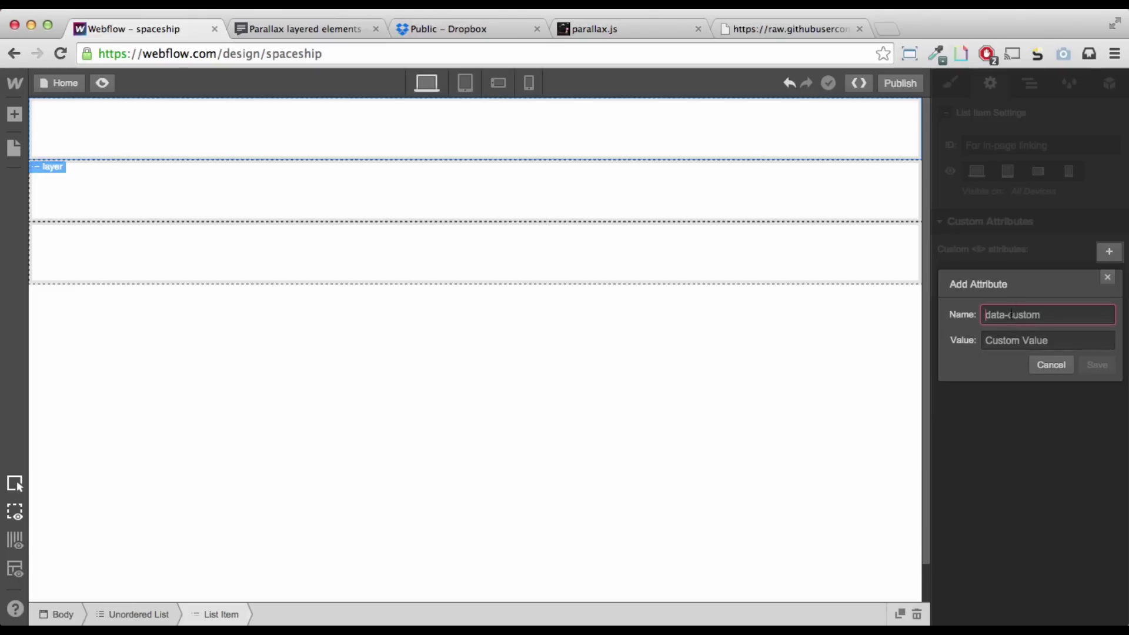
{"action": "type", "text": "data-depth"}
{"action": "left_click", "coordinate": [1047, 340]}
{"action": "type", "text": "1"}
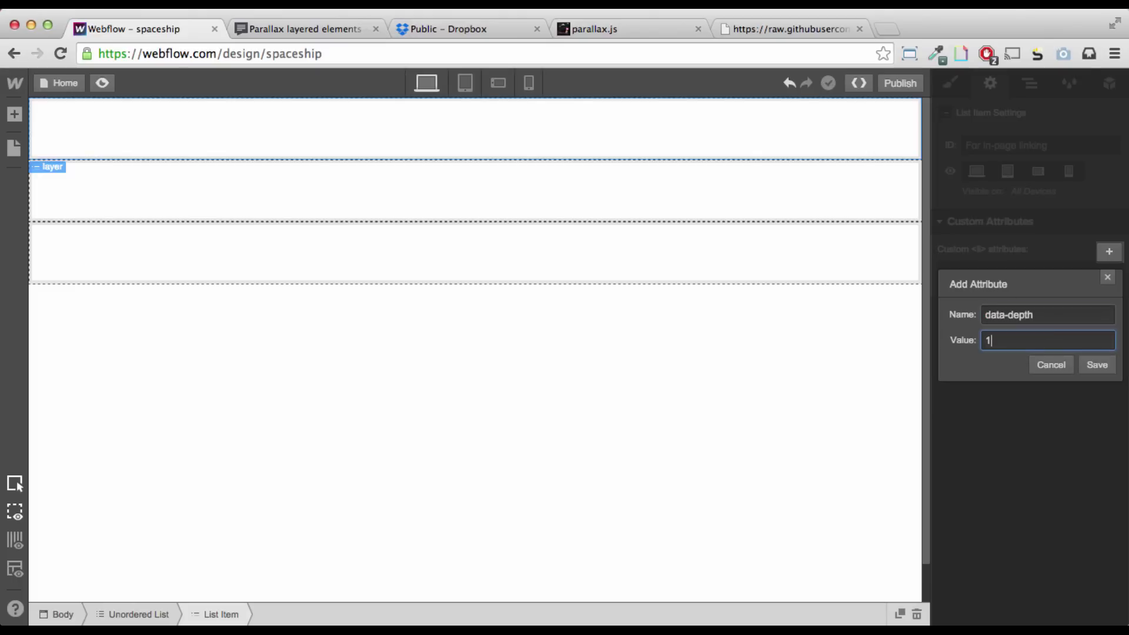
{"action": "left_click", "coordinate": [1096, 365]}
Give the second list item class 'layer' and a data-depth attribute of 0.75.
{"action": "left_click", "coordinate": [841, 197]}
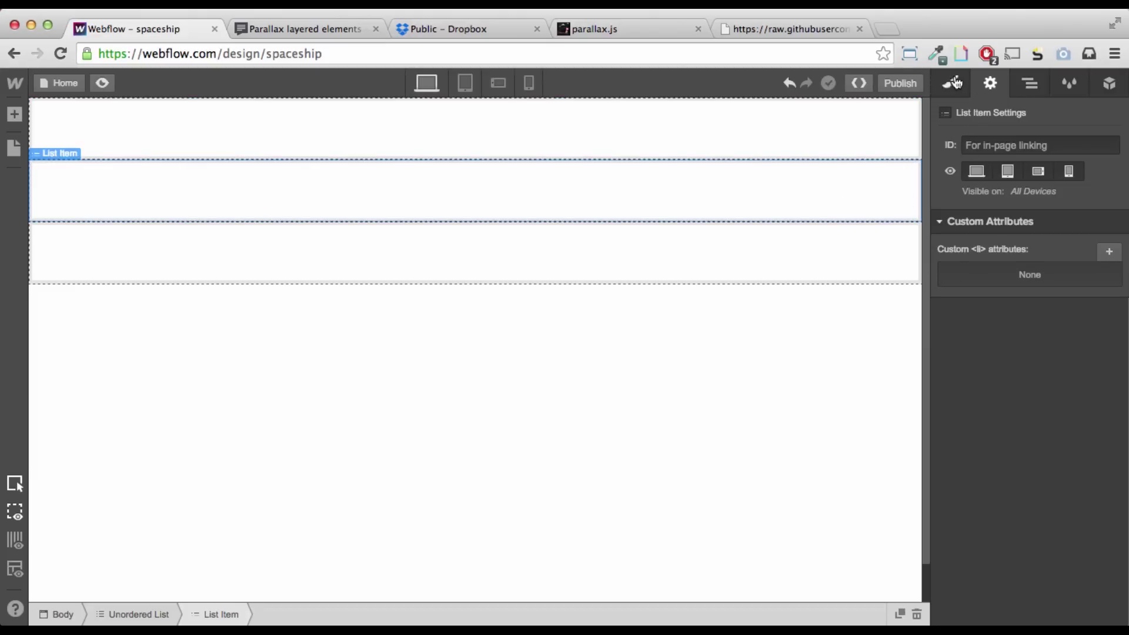
{"action": "left_click", "coordinate": [950, 83]}
{"action": "left_click", "coordinate": [988, 156]}
{"action": "type", "text": "layer"}
{"action": "key", "text": "Return"}
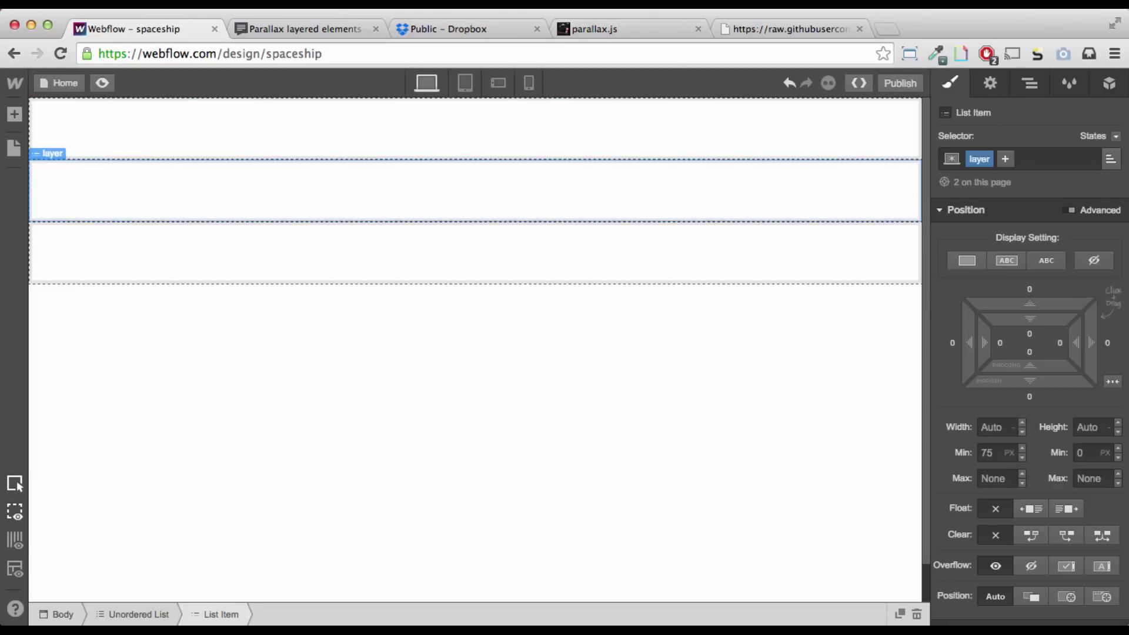
{"action": "left_click", "coordinate": [990, 84]}
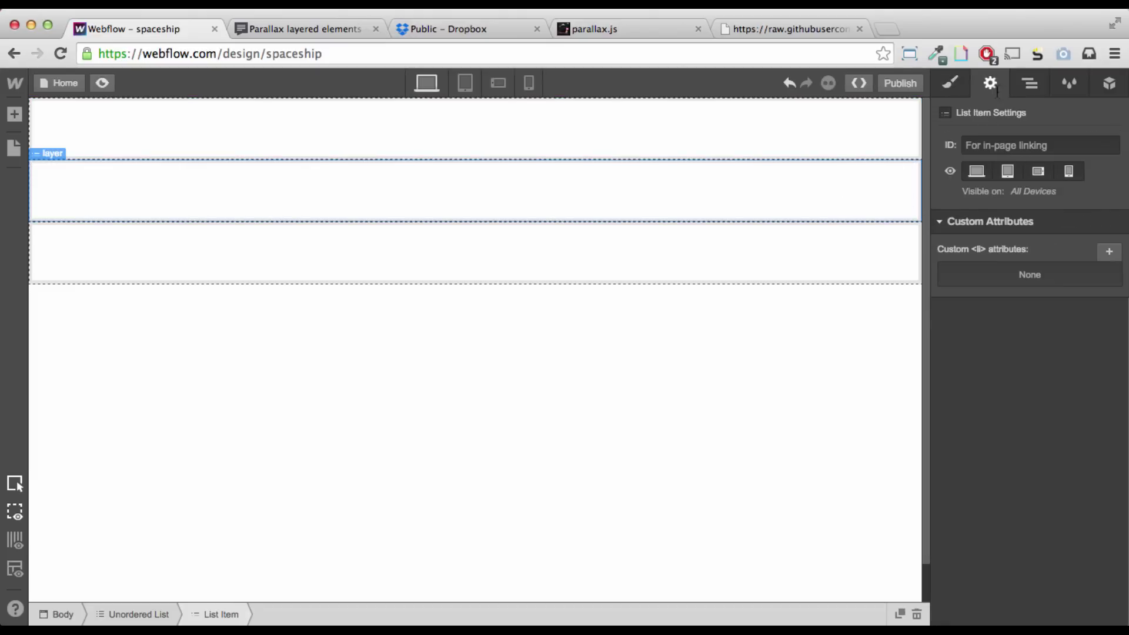
{"action": "left_click", "coordinate": [1109, 251]}
{"action": "type", "text": "data-depth"}
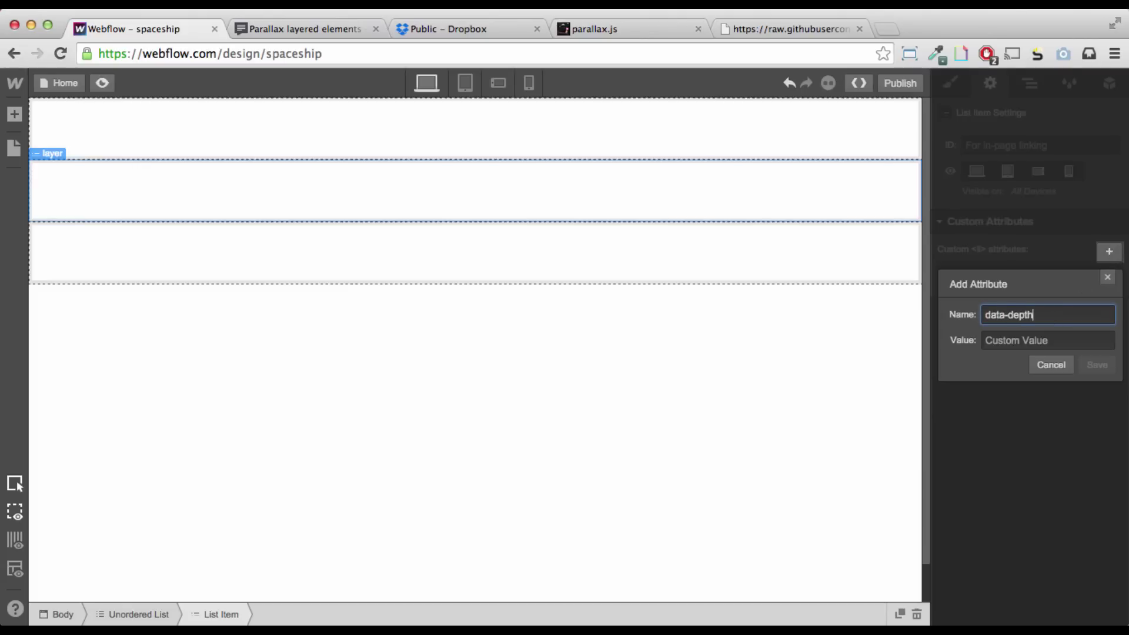
{"action": "left_click", "coordinate": [985, 340]}
{"action": "type", "text": "0.7"}
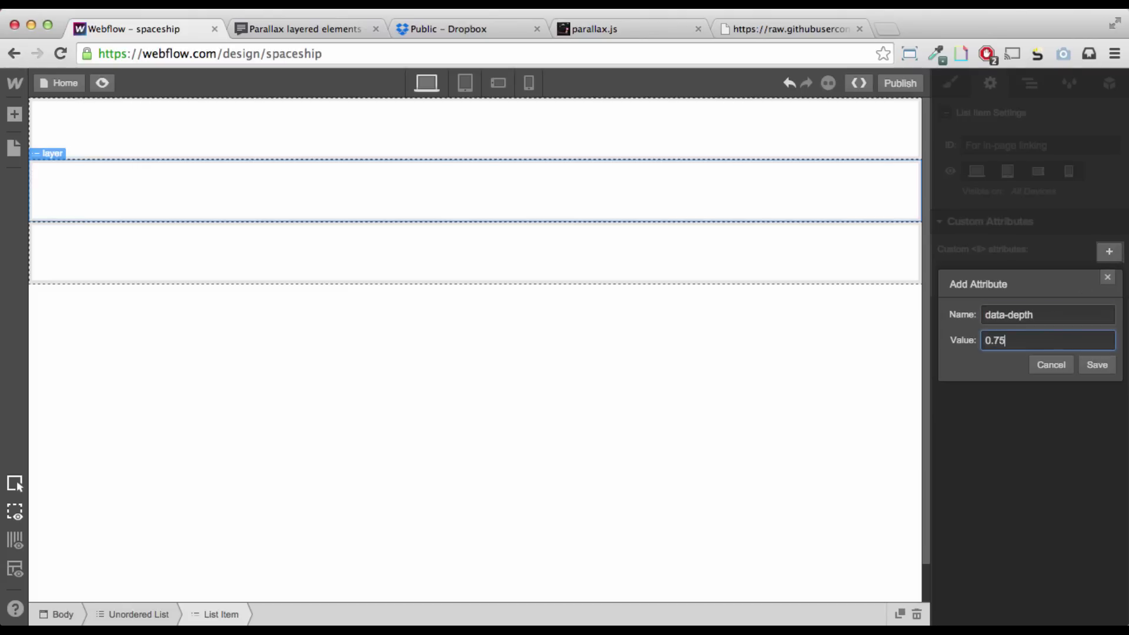
{"action": "type", "text": "5"}
{"action": "left_click", "coordinate": [1097, 365]}
Give the third list item class 'layer' and a data-depth attribute of 0.50.
{"action": "left_click", "coordinate": [801, 270]}
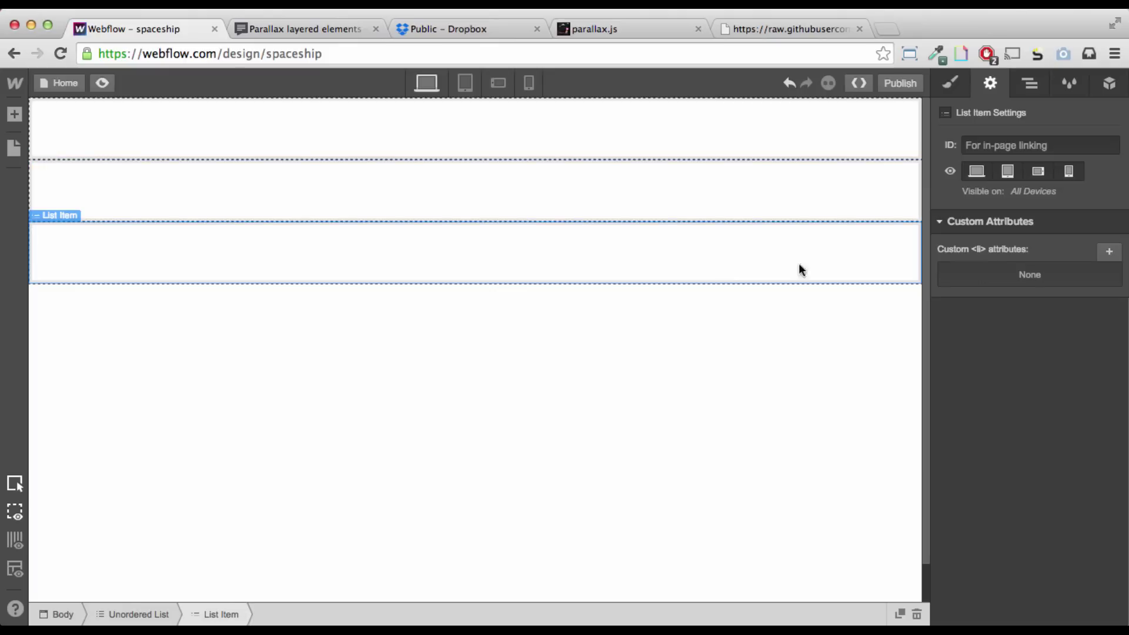
{"action": "left_click", "coordinate": [950, 83]}
{"action": "left_click", "coordinate": [996, 156]}
{"action": "type", "text": "la"}
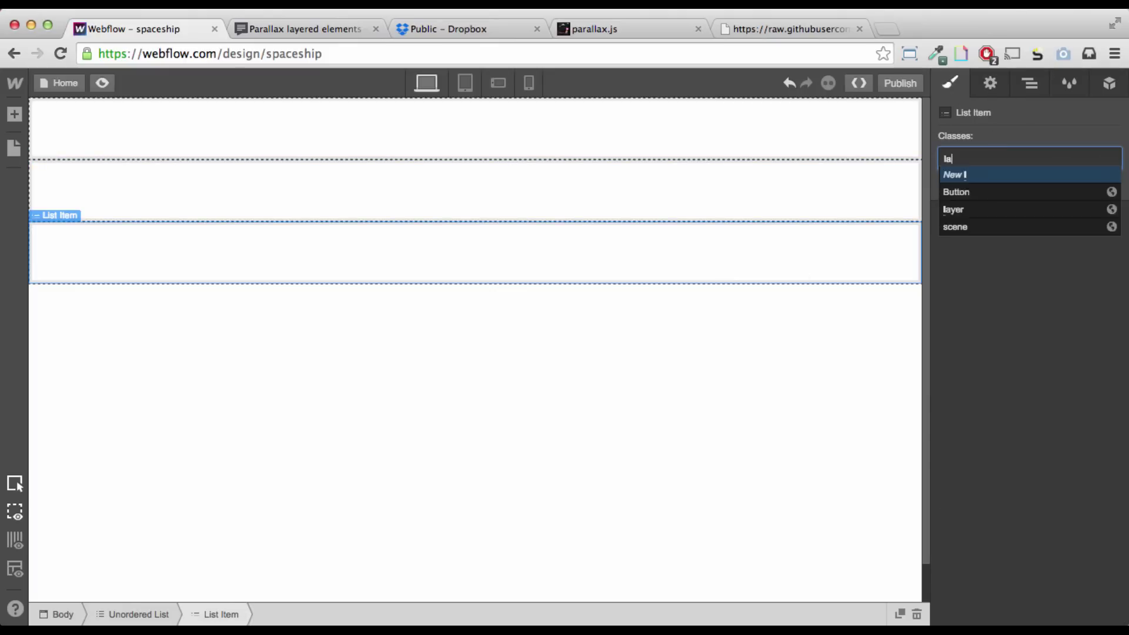
{"action": "type", "text": "yer"}
{"action": "key", "text": "Return"}
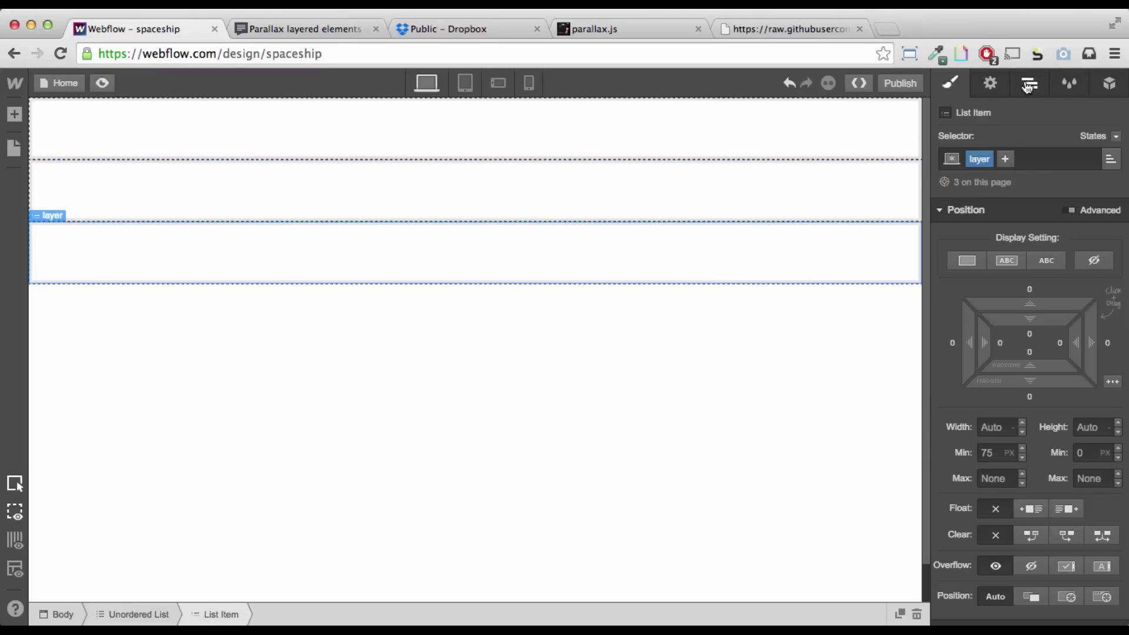
{"action": "left_click", "coordinate": [990, 83]}
{"action": "left_click", "coordinate": [1109, 253]}
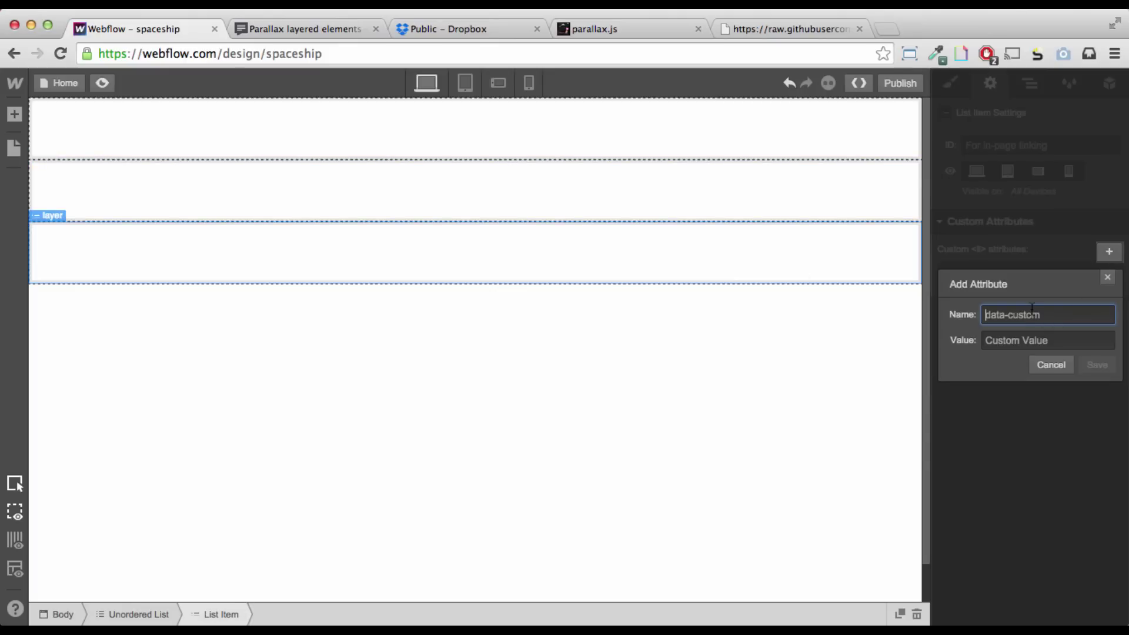
{"action": "type", "text": "data-depth"}
{"action": "key", "text": "Tab"}
{"action": "type", "text": "0."}
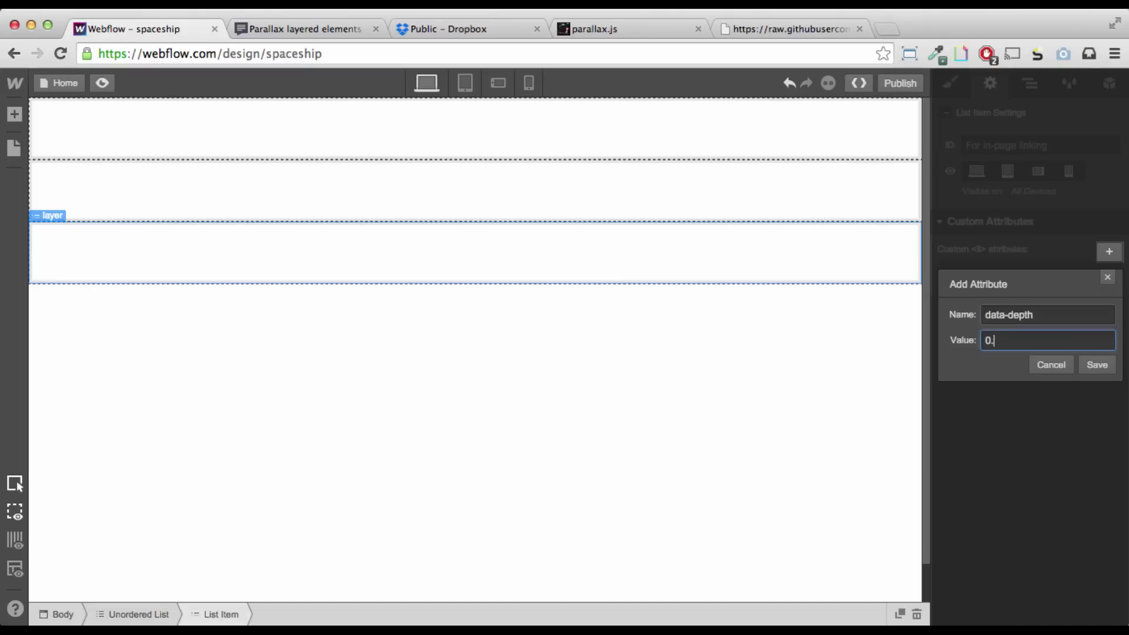
{"action": "left_click", "coordinate": [1095, 366]}
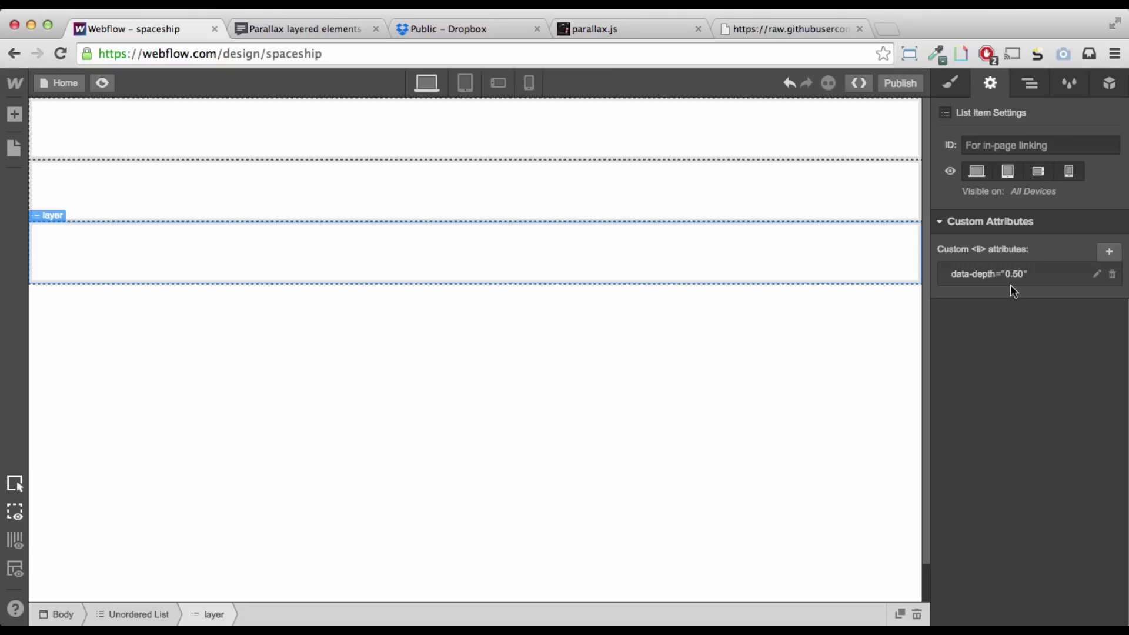
Add the combo class layer-1 to the top list item.
{"action": "left_click", "coordinate": [429, 132]}
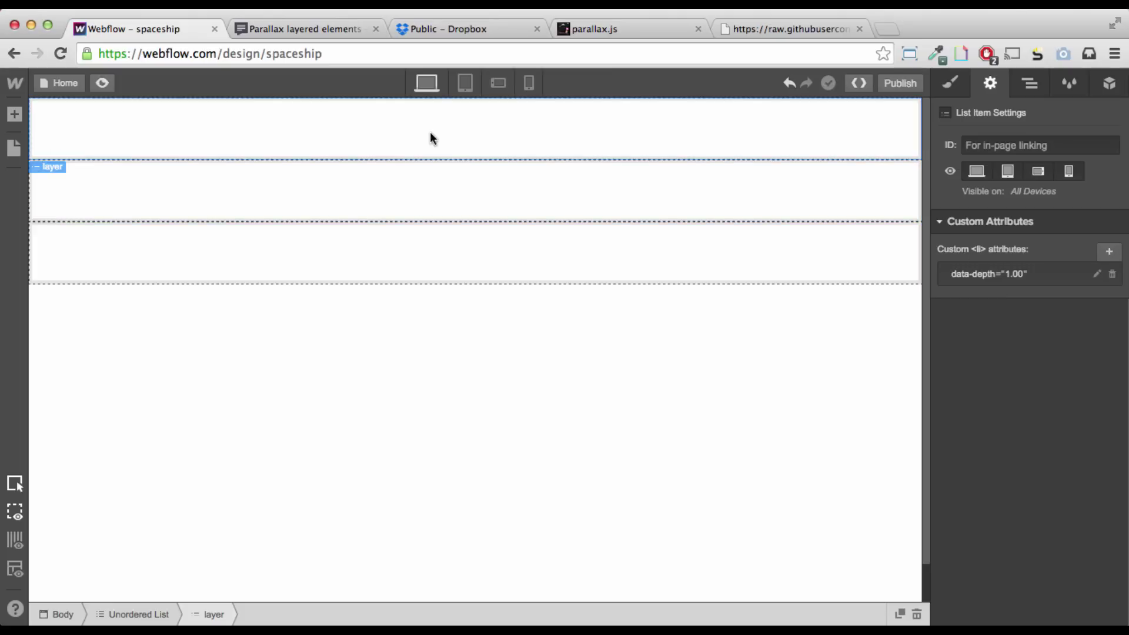
{"action": "left_click", "coordinate": [949, 83]}
{"action": "left_click", "coordinate": [1044, 154]}
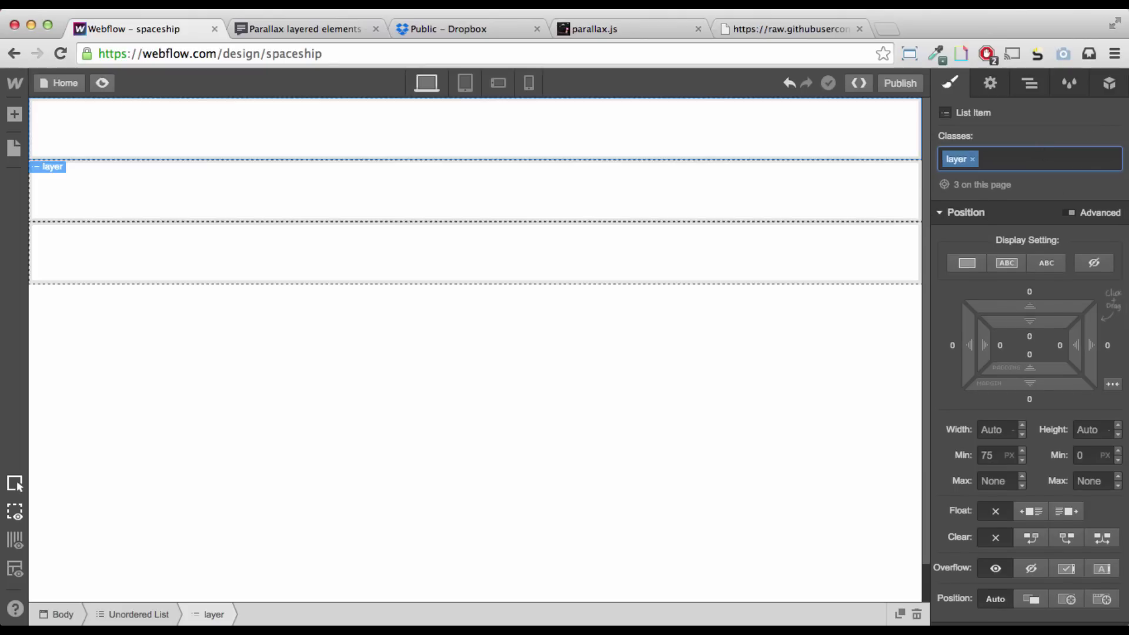
{"action": "type", "text": "layer"}
{"action": "key", "text": "Down"}
{"action": "key", "text": "Down"}
{"action": "key", "text": "Down"}
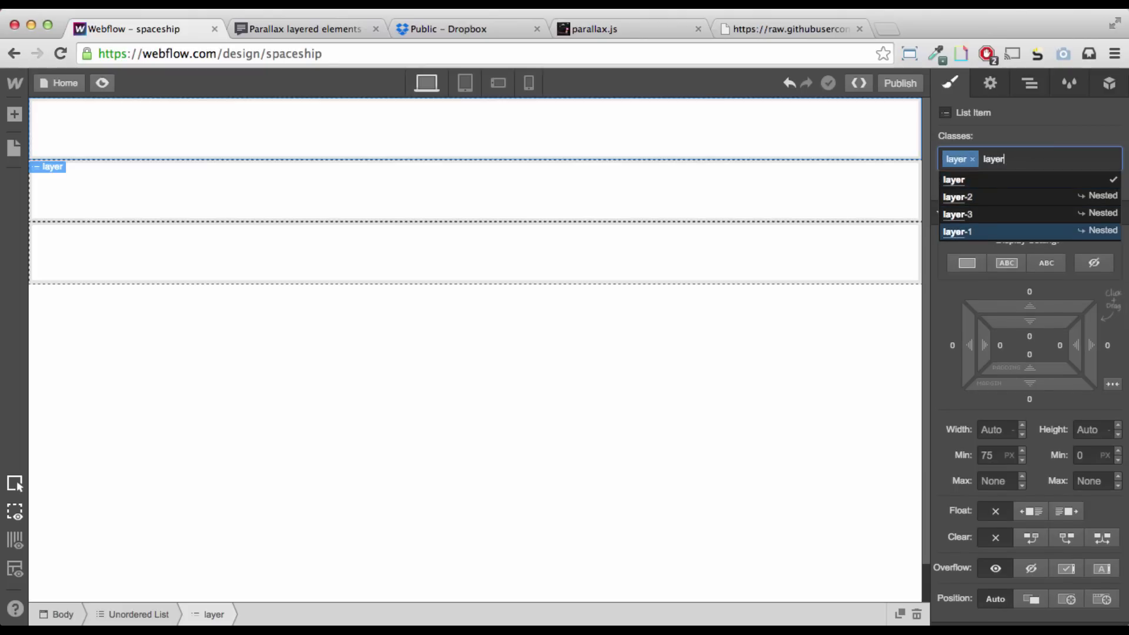
{"action": "key", "text": "Return"}
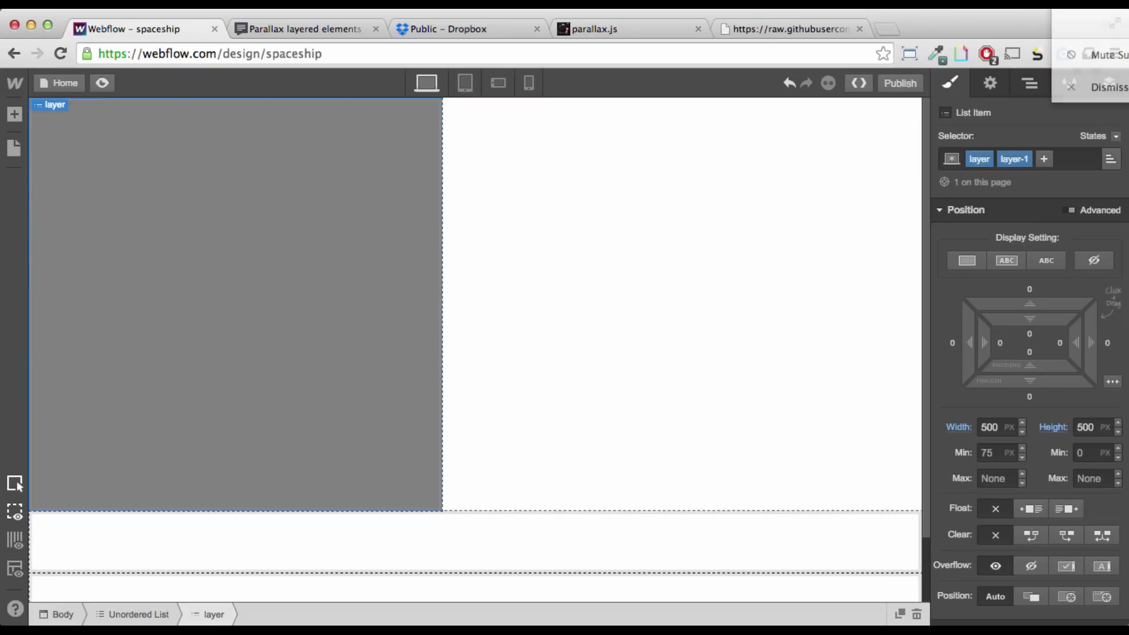
Add the combo class layer-2 to the second list item.
{"action": "left_click", "coordinate": [489, 557]}
{"action": "scroll", "coordinate": [294, 414], "scroll_direction": "down", "scroll_amount": 2}
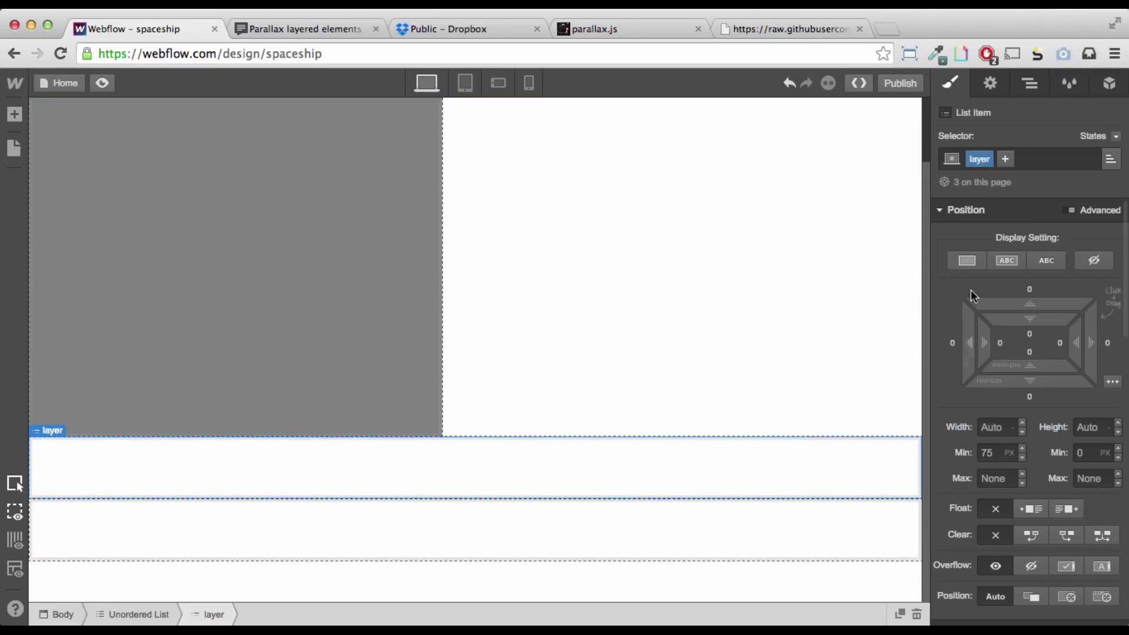
{"action": "left_click", "coordinate": [1048, 159]}
{"action": "type", "text": "layer-2"}
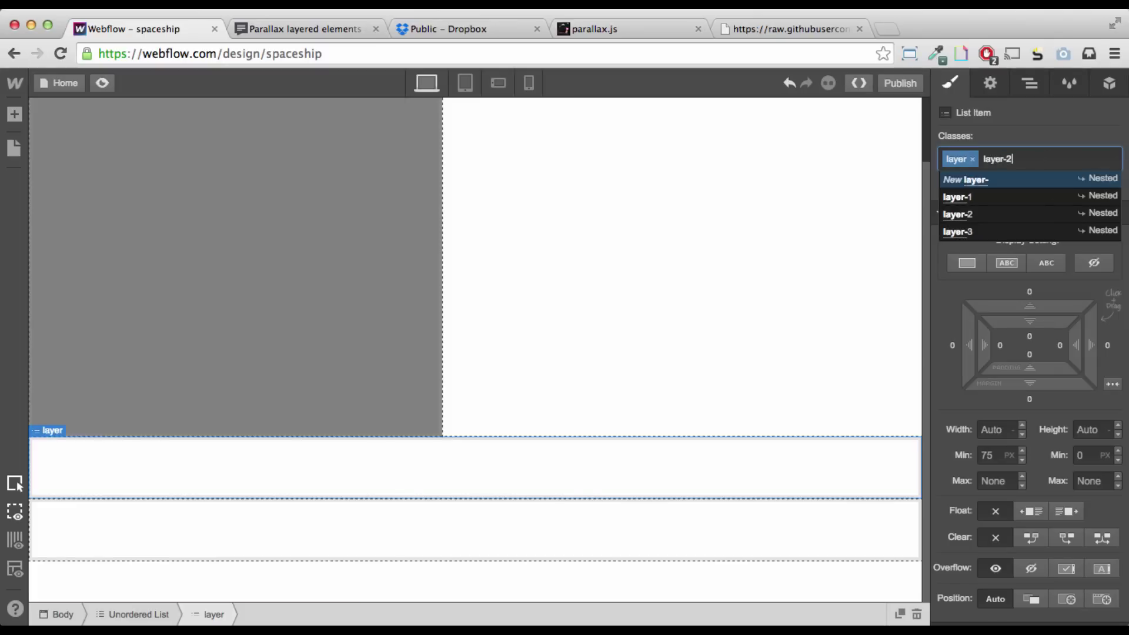
{"action": "key", "text": "Return"}
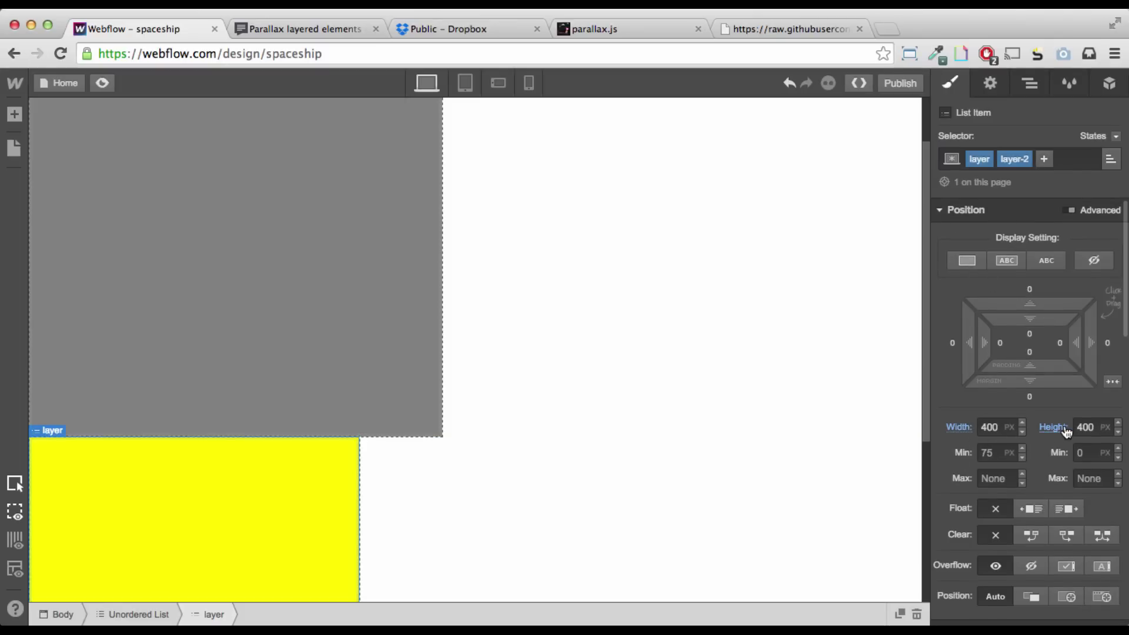
Give the third list item combo class layer-3, replacing a mistakenly added layer-2.
{"action": "scroll", "coordinate": [1034, 446], "scroll_direction": "down", "scroll_amount": 10}
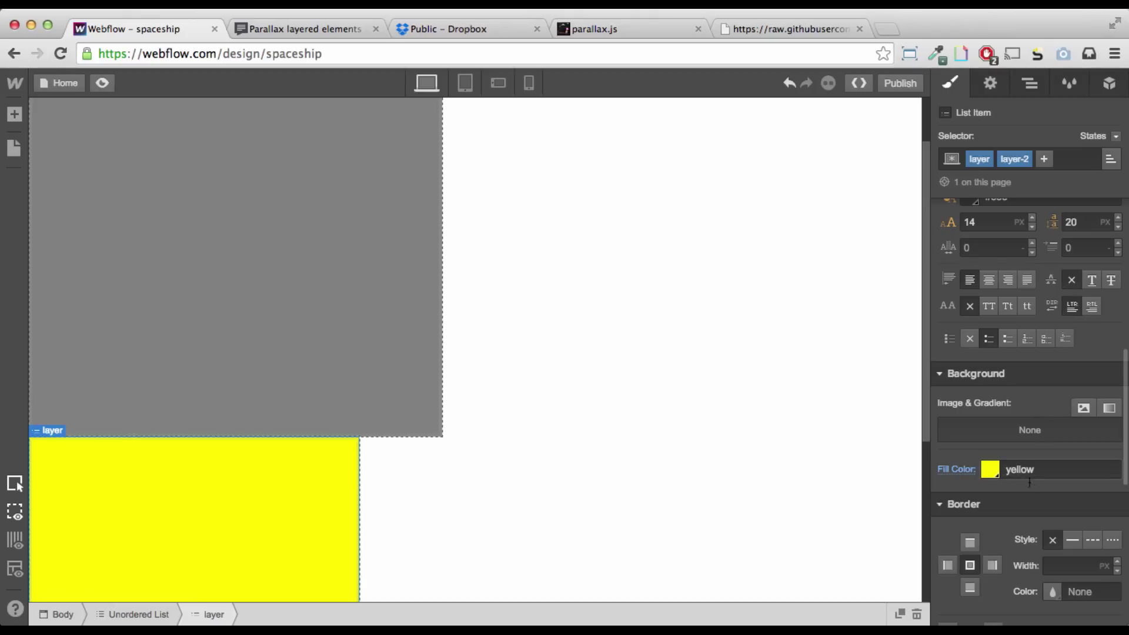
{"action": "scroll", "coordinate": [227, 410], "scroll_direction": "down", "scroll_amount": 5}
{"action": "left_click", "coordinate": [293, 532]}
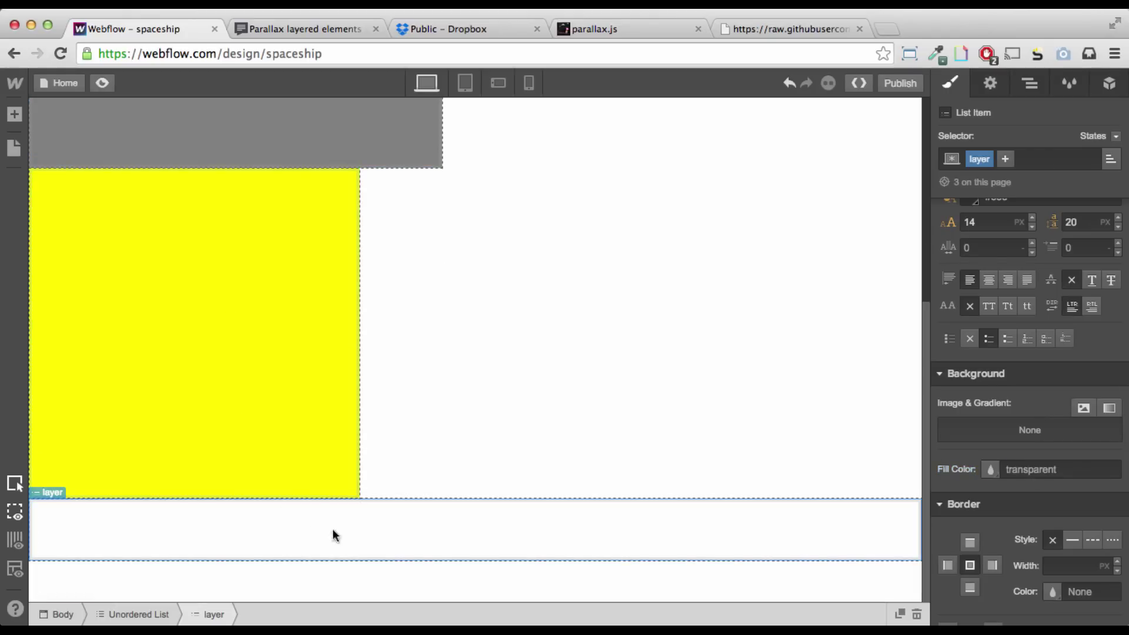
{"action": "left_click", "coordinate": [1049, 160]}
{"action": "type", "text": "layer-2"}
{"action": "key", "text": "Return"}
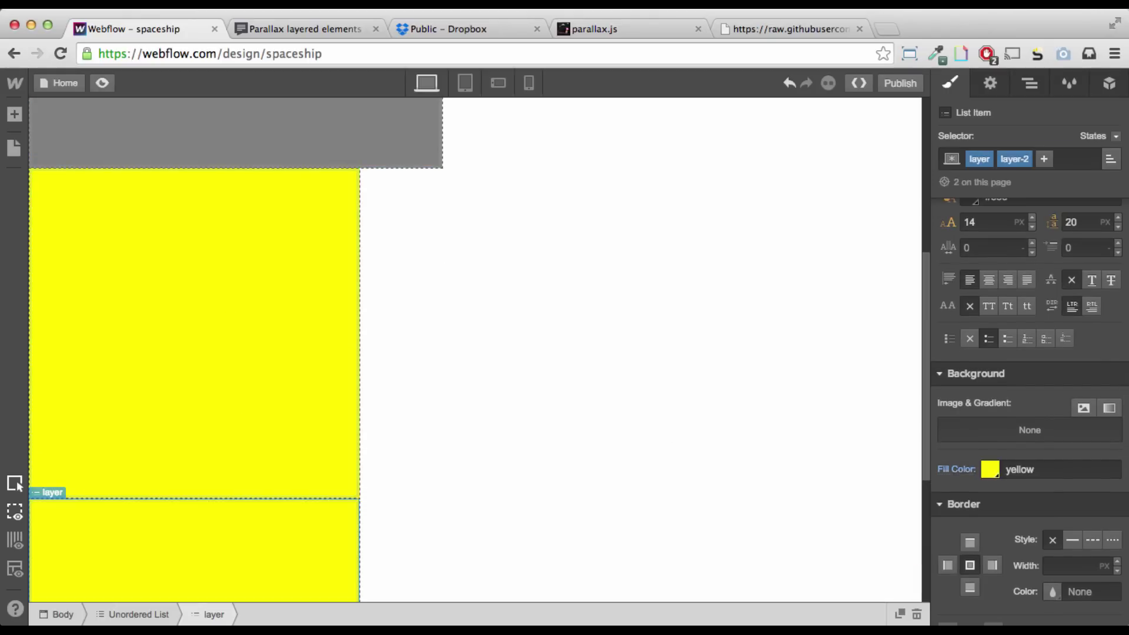
{"action": "left_click", "coordinate": [1067, 162]}
{"action": "key", "text": "BackSpace"}
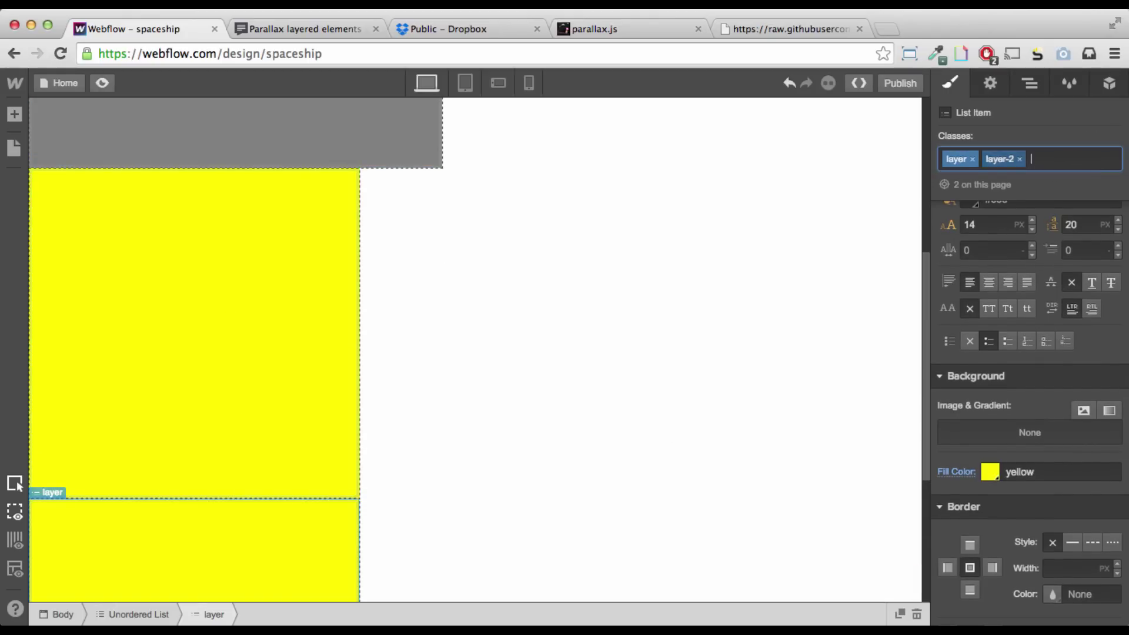
{"action": "key", "text": "BackSpace"}
{"action": "type", "text": "laye"}
{"action": "key", "text": "Down"}
{"action": "key", "text": "Down"}
{"action": "key", "text": "Down"}
{"action": "key", "text": "Return"}
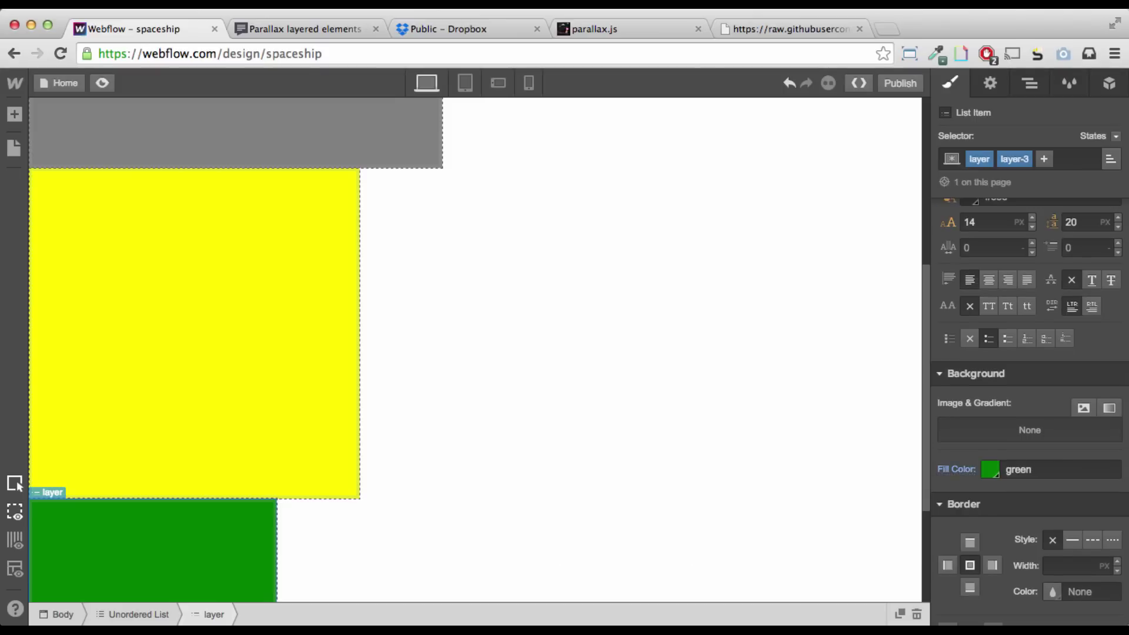
{"action": "scroll", "coordinate": [1037, 353], "scroll_direction": "down", "scroll_amount": 5}
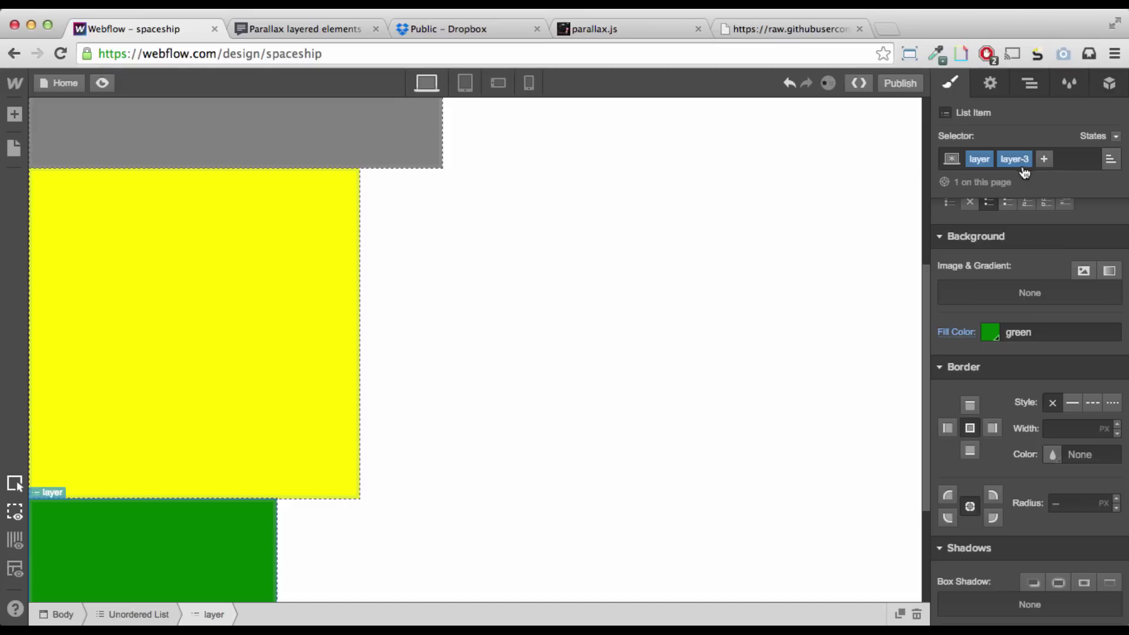
{"action": "scroll", "coordinate": [1028, 388], "scroll_direction": "up", "scroll_amount": 1}
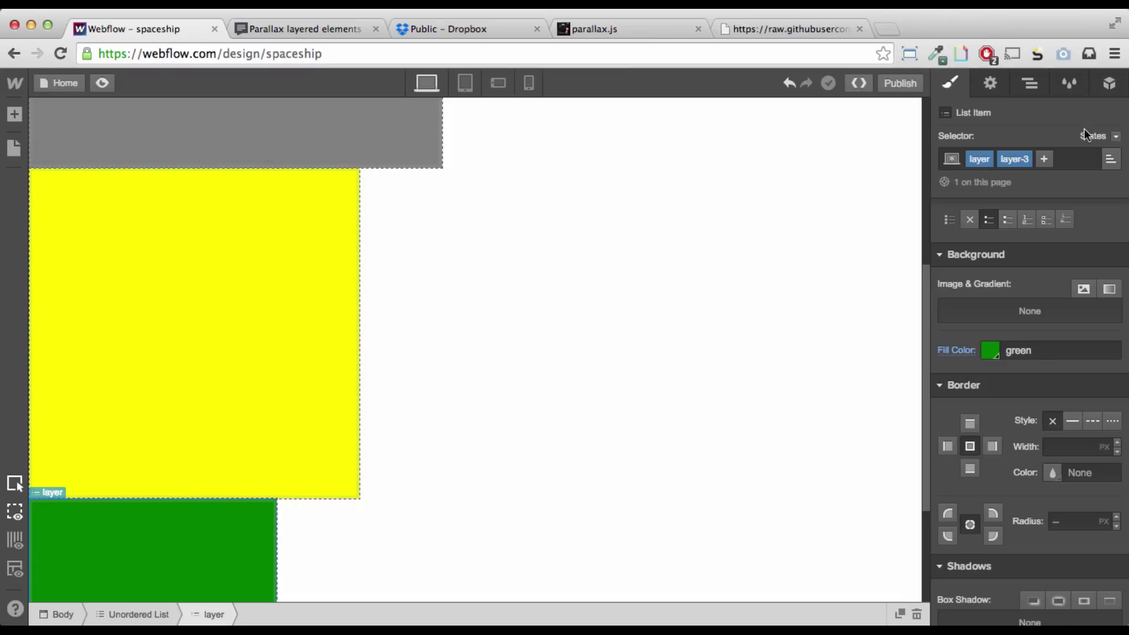
{"action": "left_click", "coordinate": [991, 83]}
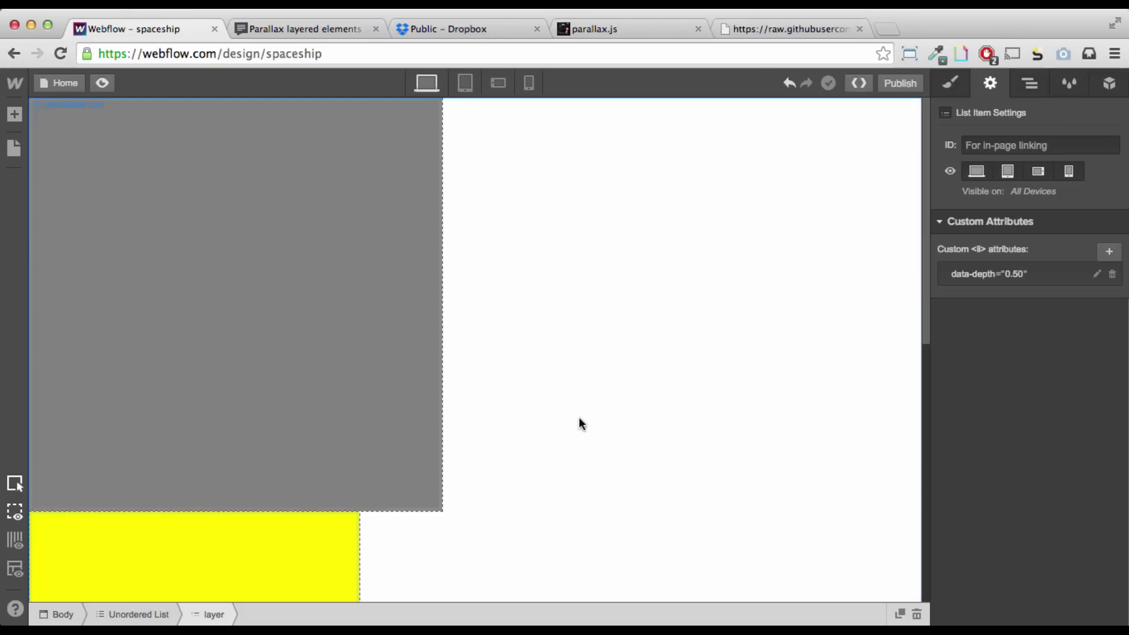
Add the class 'scene' to the unordered list holding the layers.
{"action": "left_click", "coordinate": [1031, 85]}
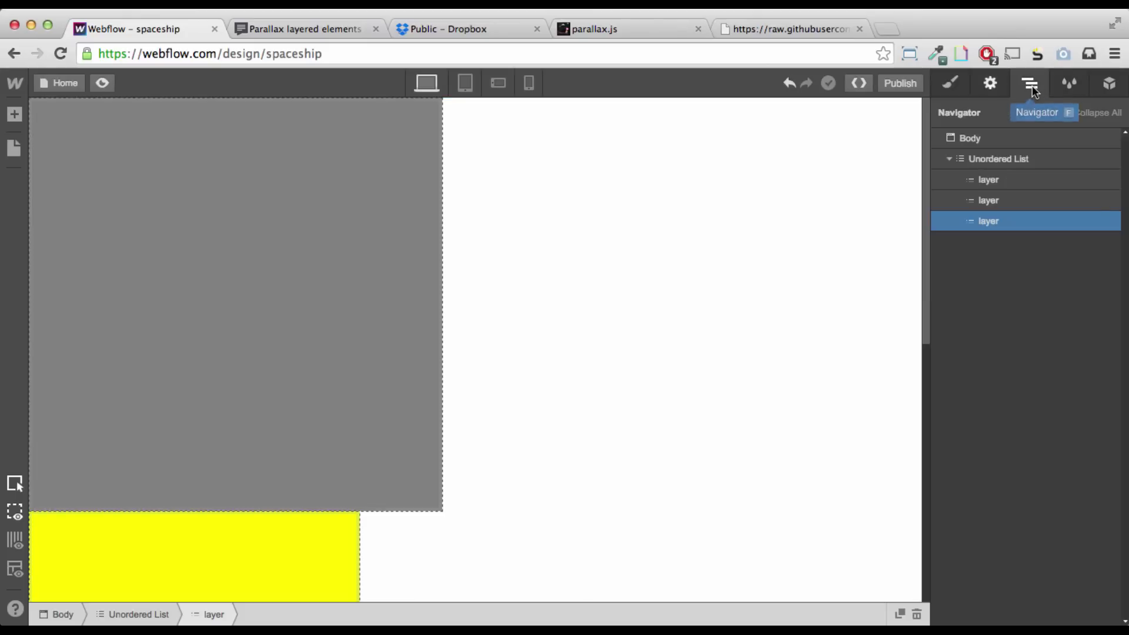
{"action": "left_click", "coordinate": [1030, 166]}
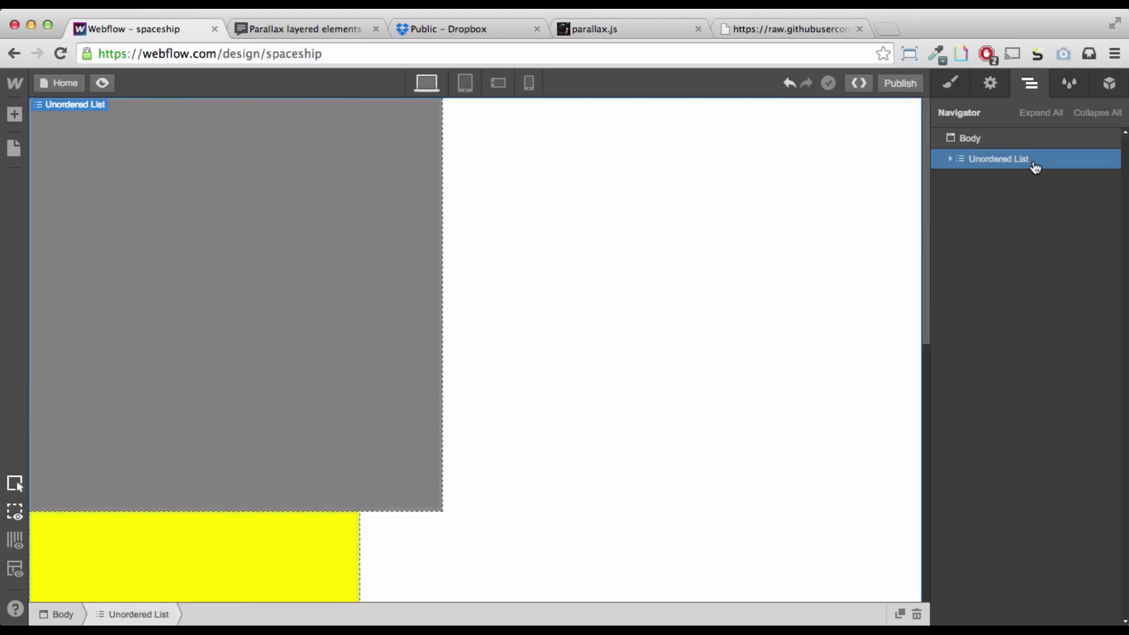
{"action": "left_click", "coordinate": [950, 84]}
{"action": "left_click", "coordinate": [980, 154]}
{"action": "type", "text": "sc"}
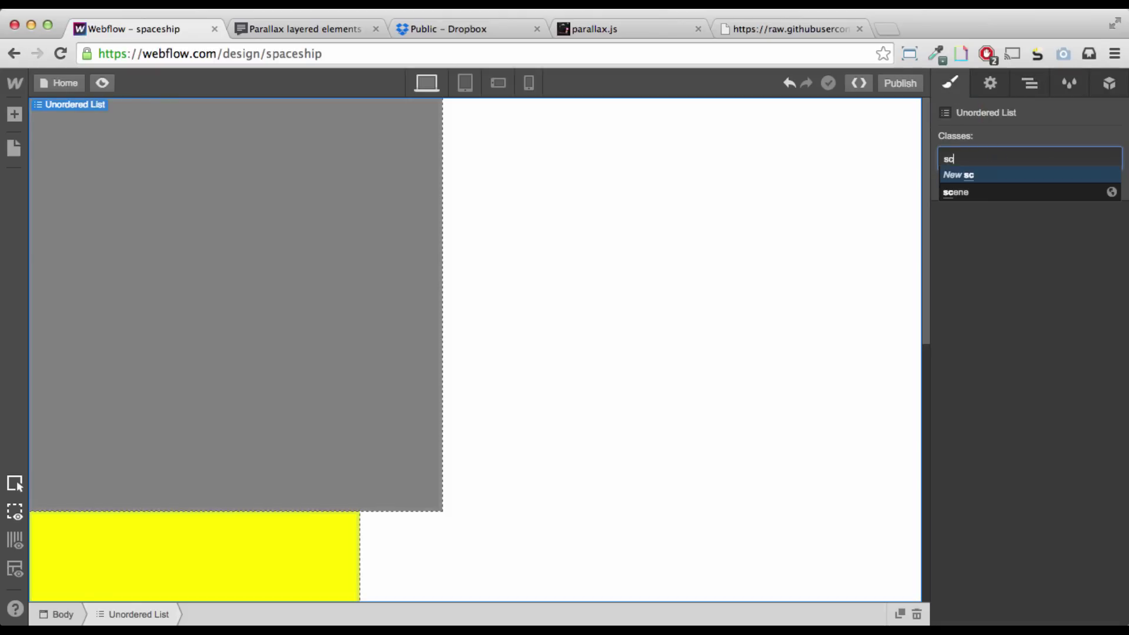
{"action": "type", "text": "ene"}
{"action": "key", "text": "Return"}
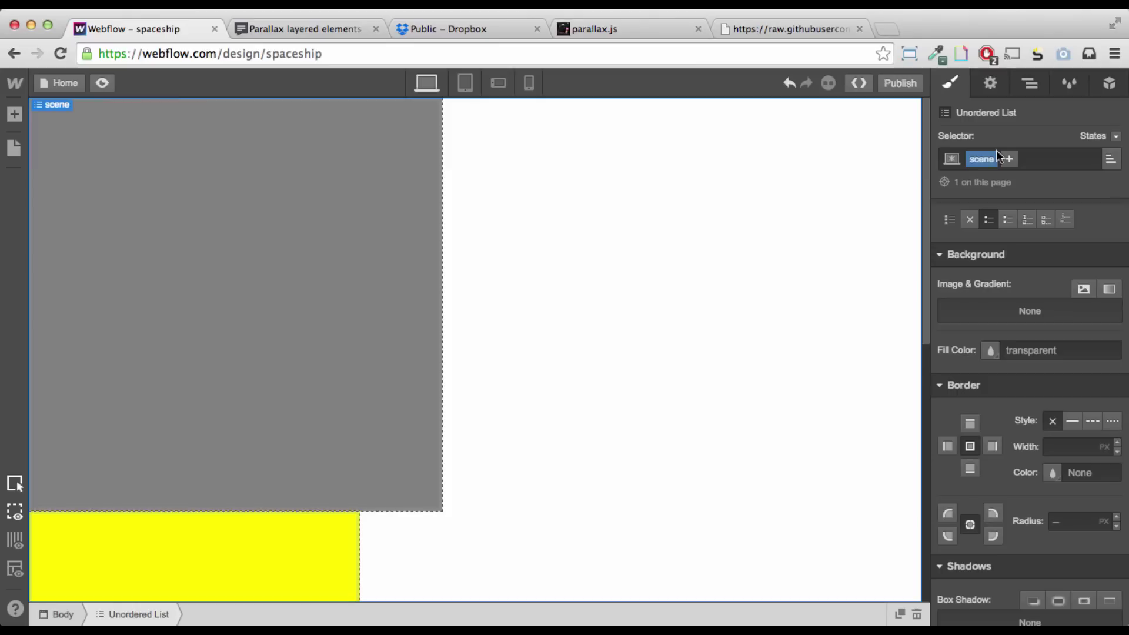
Set the unordered list's ID to 'scene'.
{"action": "left_click", "coordinate": [991, 84]}
{"action": "left_click", "coordinate": [1028, 145]}
{"action": "type", "text": "scene"}
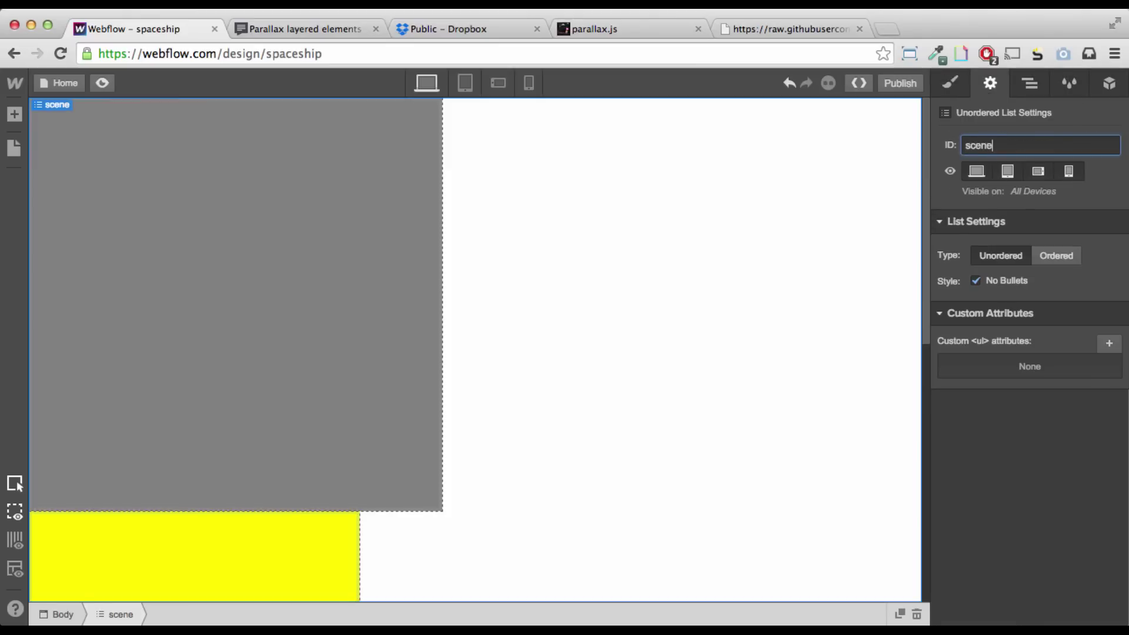
Publish the spaceship site and open the live spaceship.webflow.com page.
{"action": "left_click", "coordinate": [900, 83]}
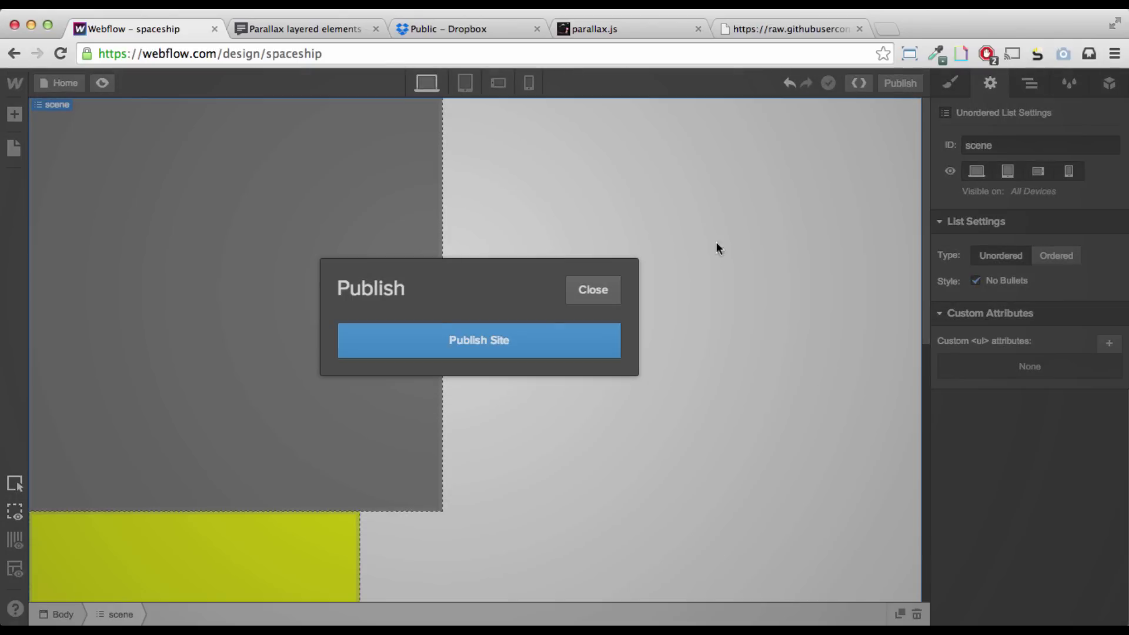
{"action": "left_click", "coordinate": [466, 340]}
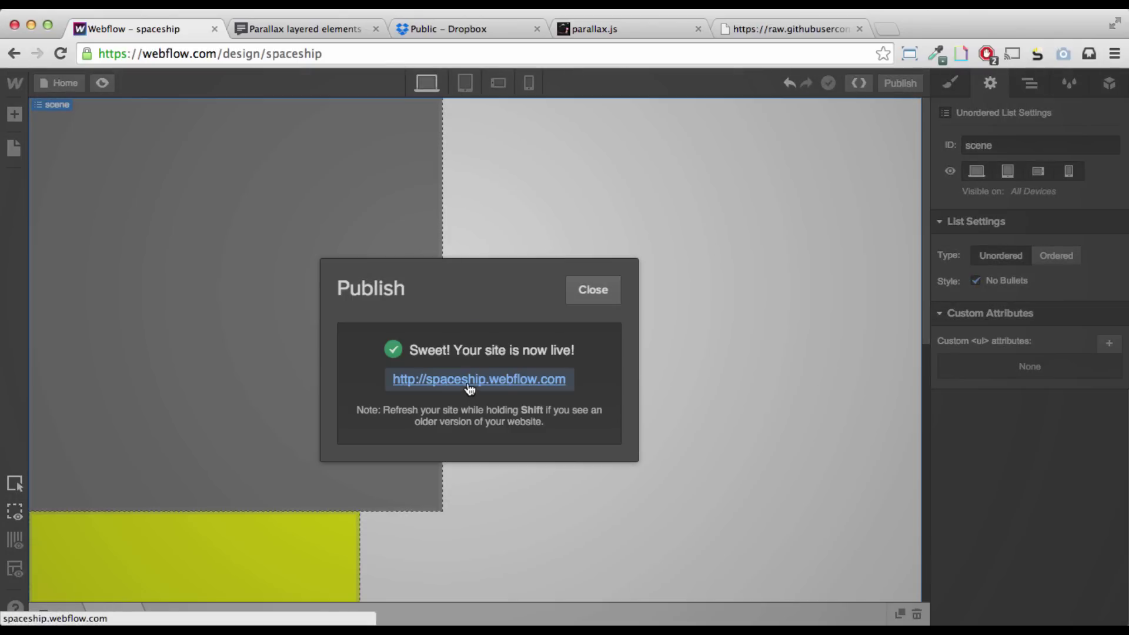
{"action": "left_click", "coordinate": [468, 381]}
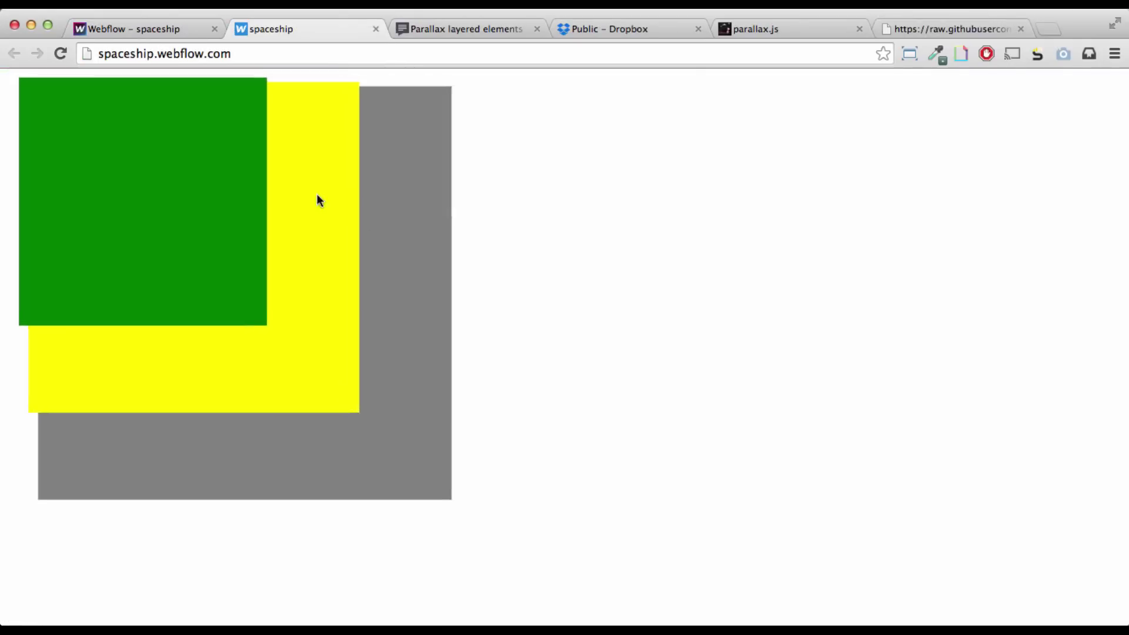